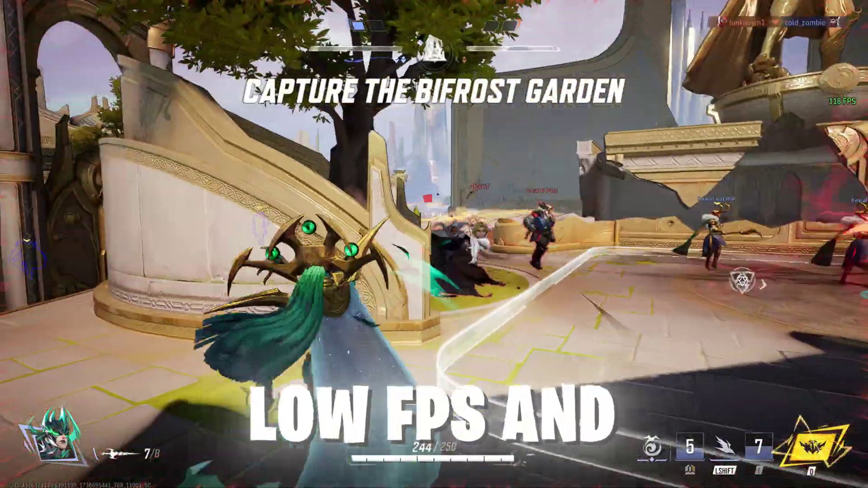
click(434, 244)
click(434, 244)
click(434, 244)
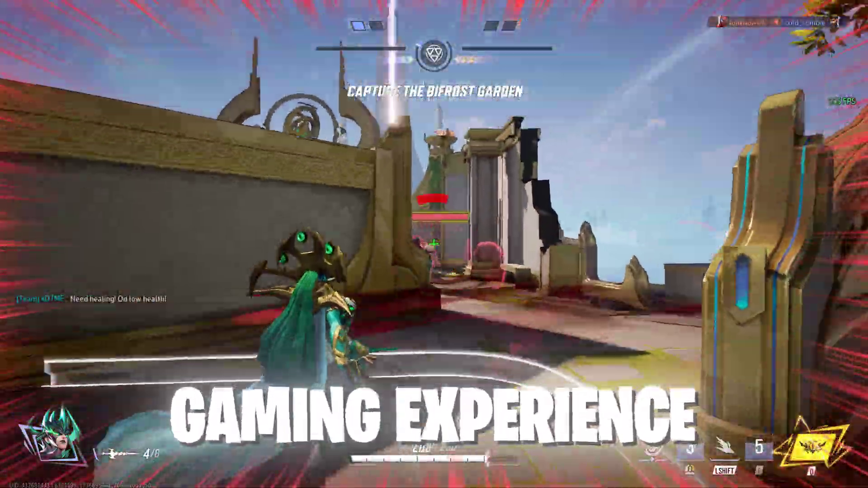
click(434, 244)
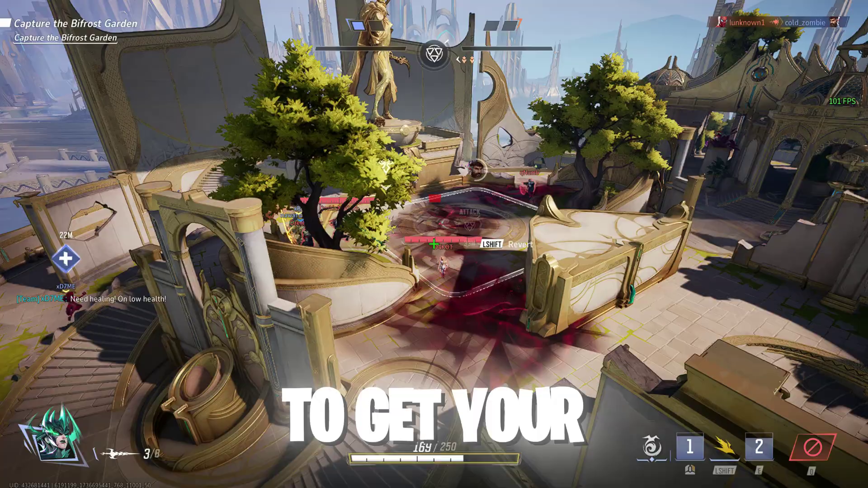
key(shift)
click(434, 244)
click(434, 244)
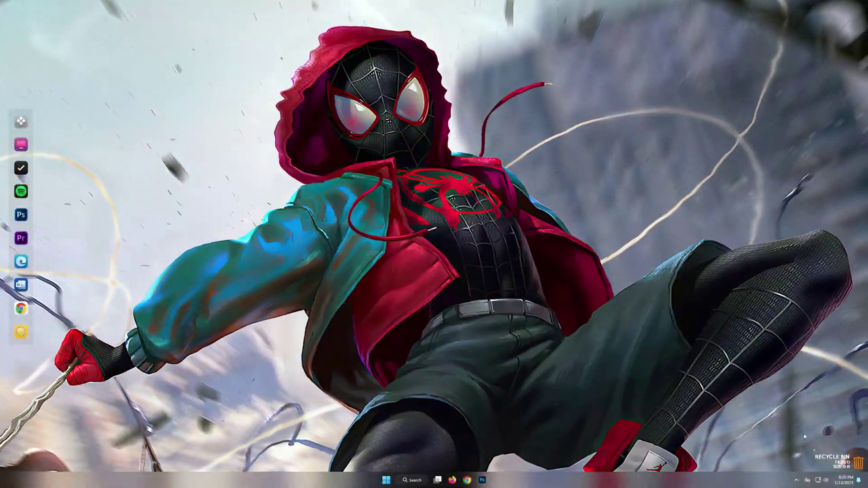
Step: Switch to Steam and browse to the installation folder of Marvel Rivals from its installed files properties
click(796, 480)
click(769, 460)
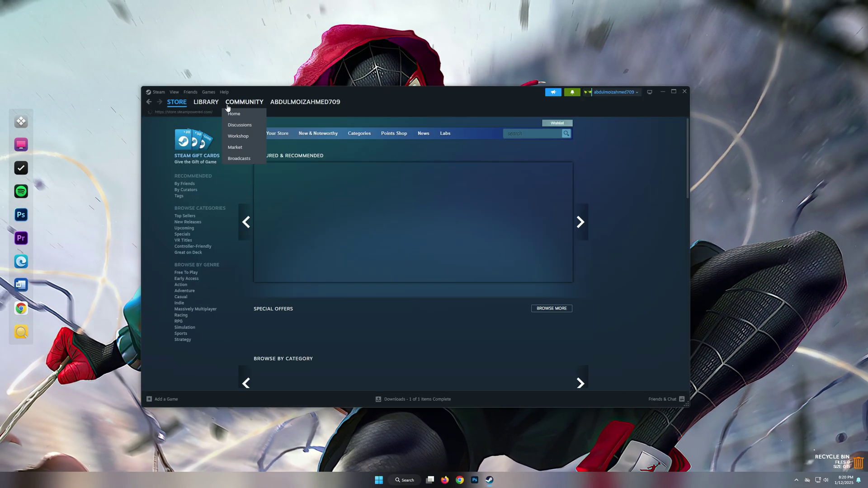
mouse_move(208, 104)
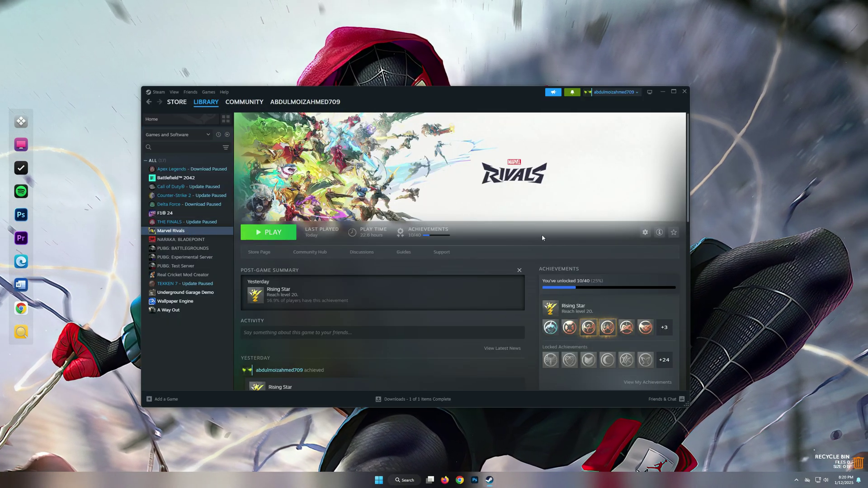
click(645, 232)
click(655, 281)
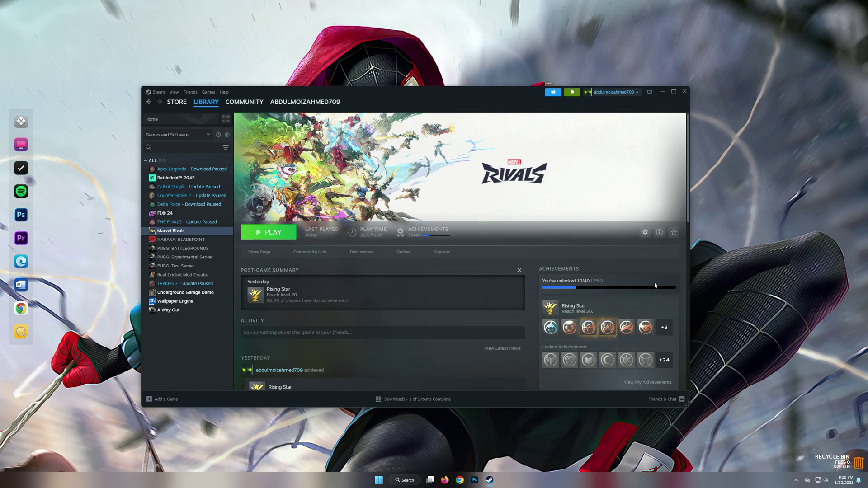
click(293, 202)
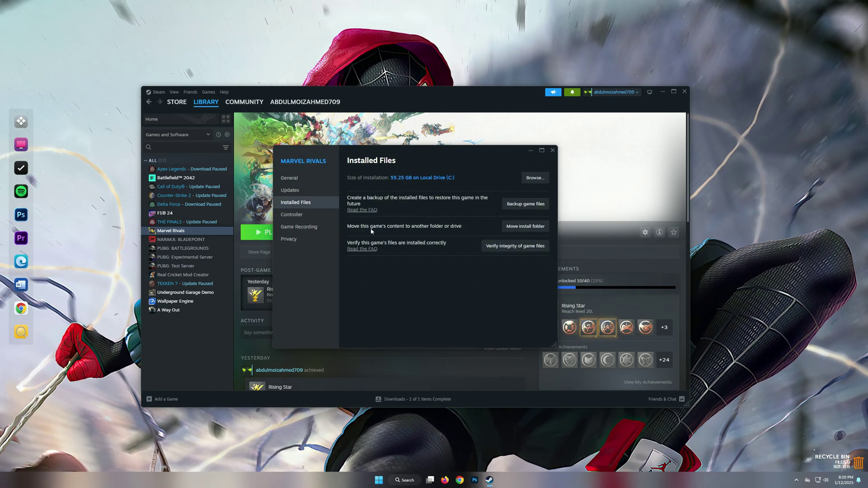
click(536, 178)
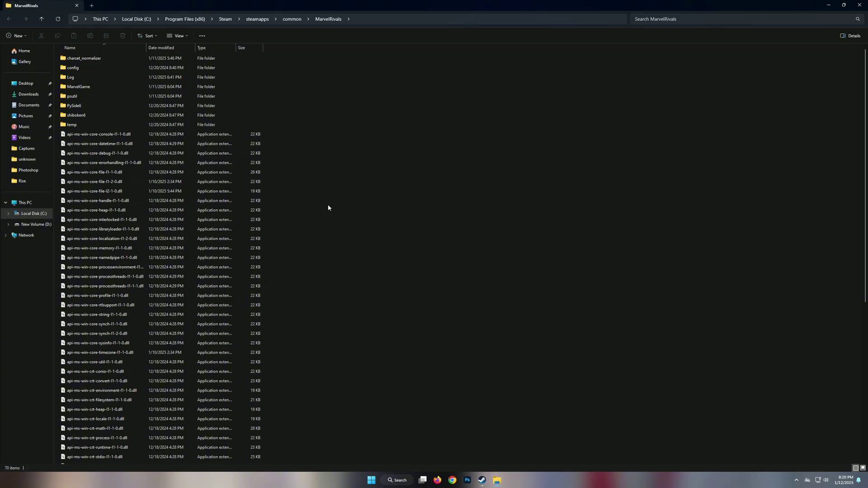
Step: In the MarvelRivals_Launcher compatibility properties, have fullscreen optimizations disabled and the program set to run as administrator
scroll(164, 241, down, 9)
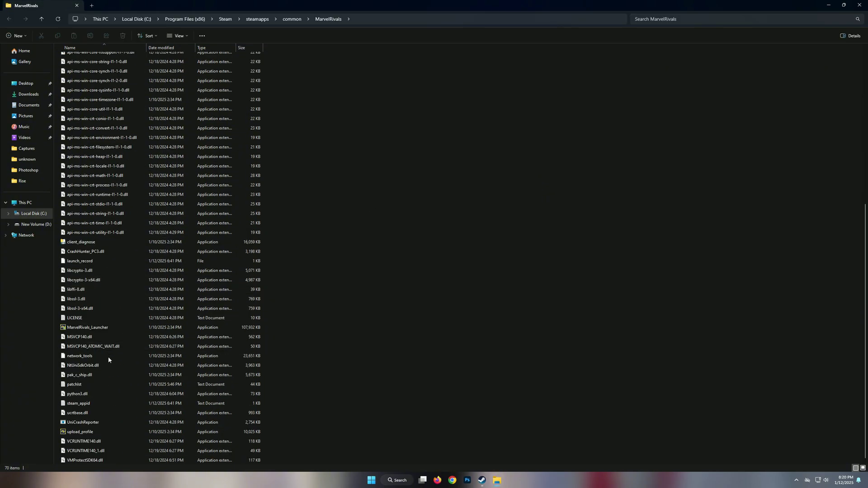
right_click(94, 328)
click(119, 282)
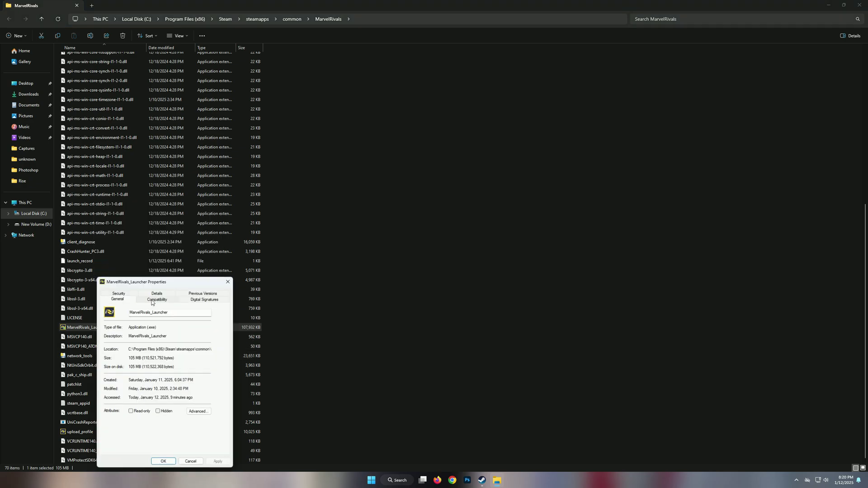
drag(174, 285, 392, 125)
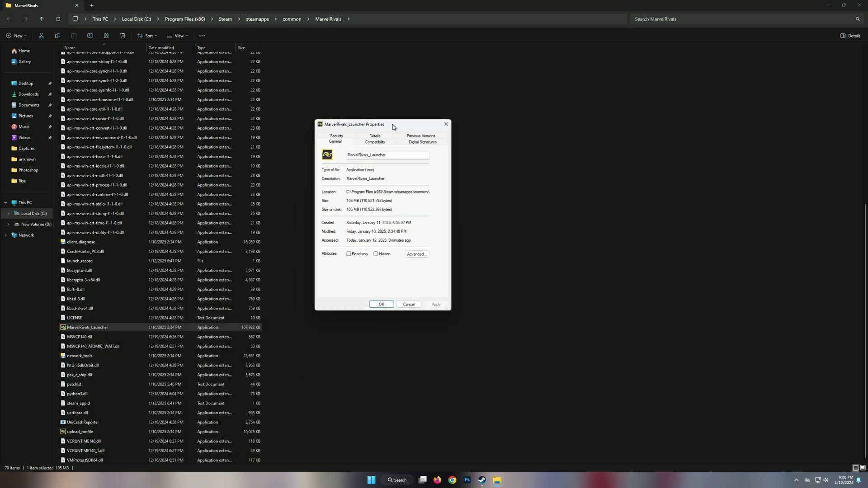
click(376, 142)
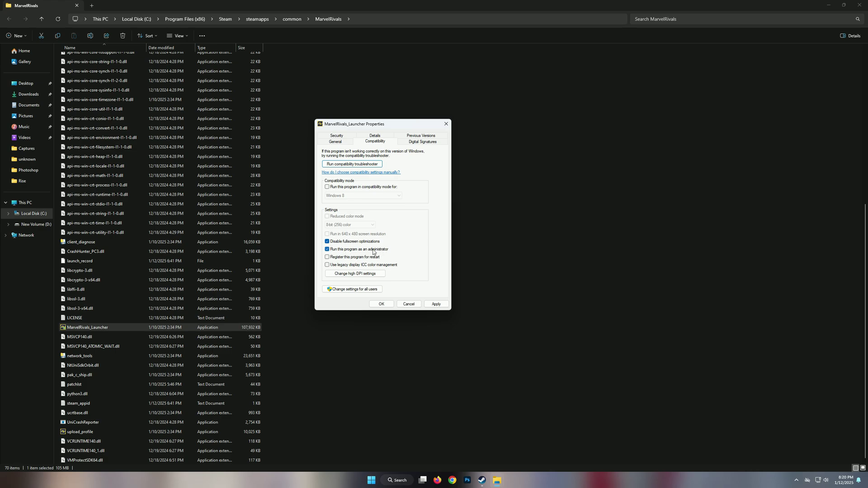
Step: Override the launcher's high DPI scaling behavior with scaling performed by Application, and apply the properties
click(347, 274)
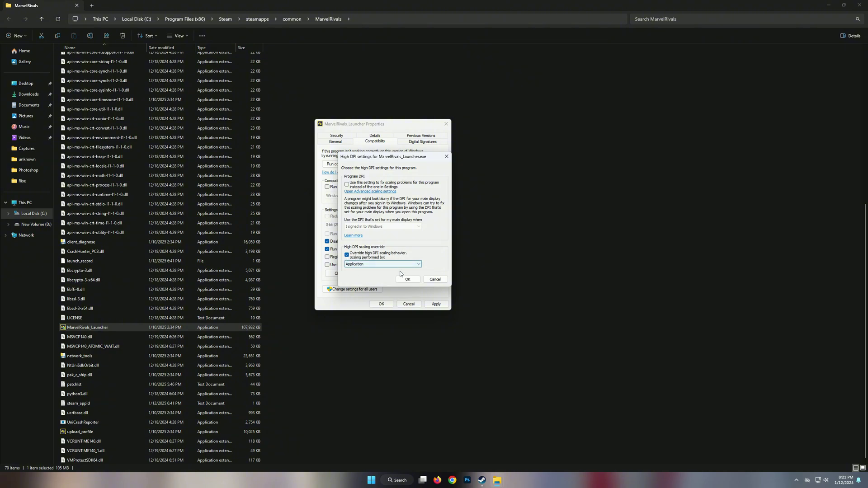
click(407, 280)
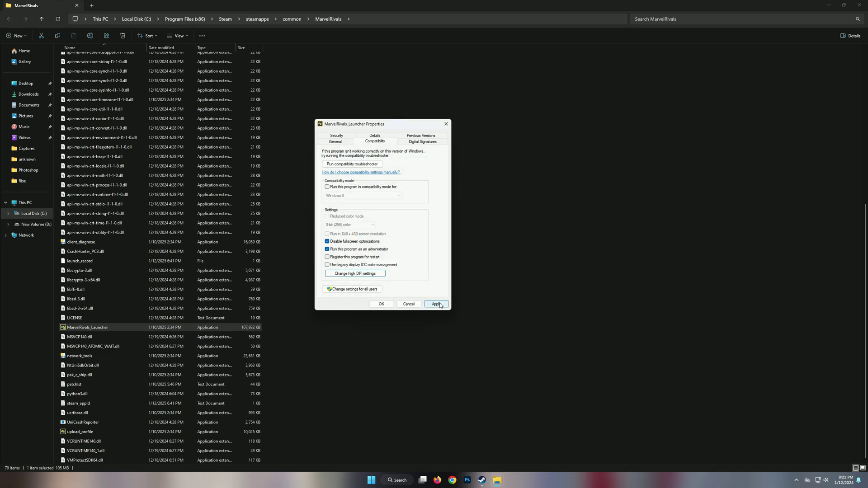
click(381, 304)
Step: Close the MarvelRivals folder, the game's properties and the Steam window
scroll(240, 339, up, 9)
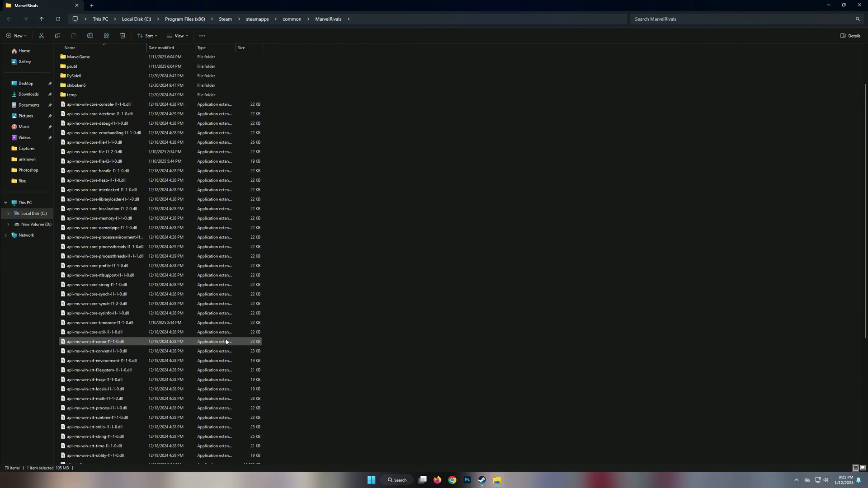
click(860, 6)
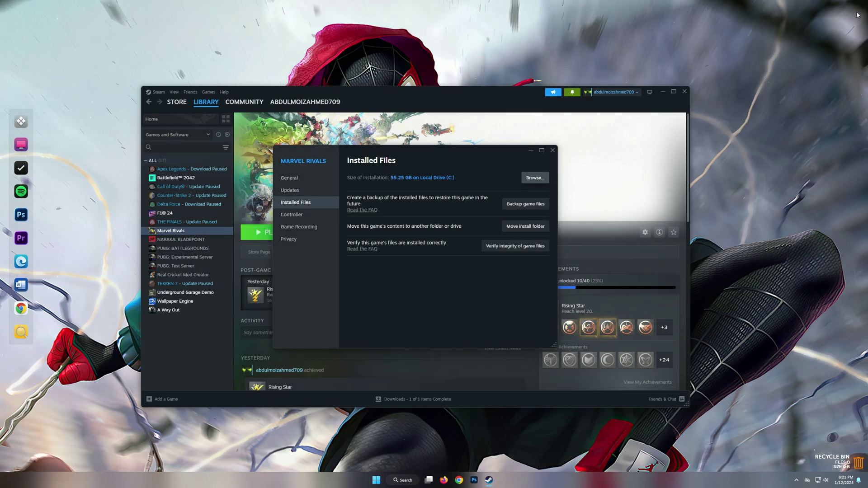
click(552, 149)
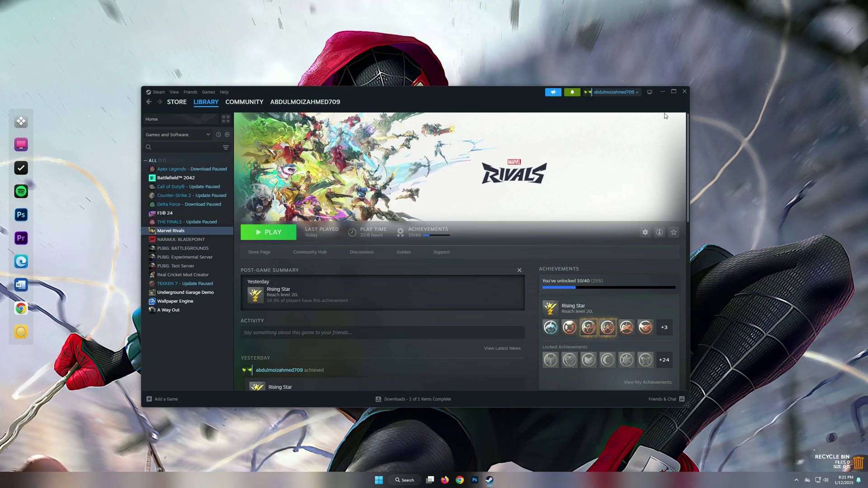
click(684, 92)
Step: Open Windows Settings from the desktop and go to the Game Mode page, with Game Mode turned on
right_click(449, 197)
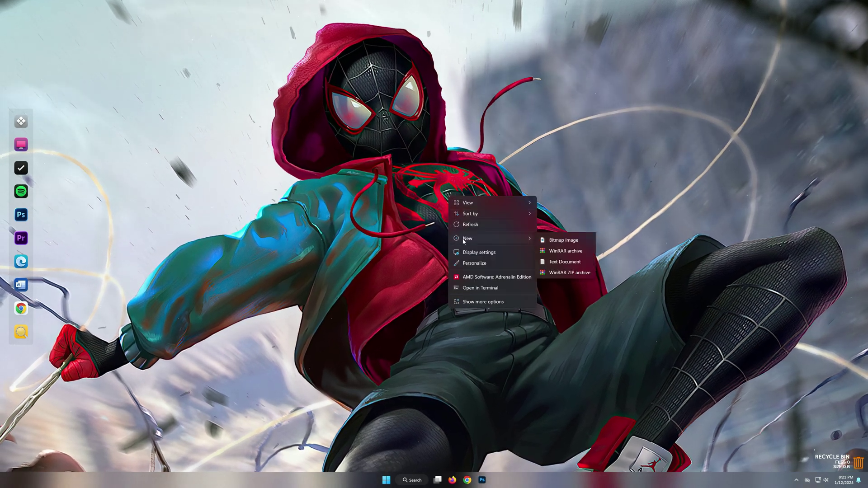
click(464, 252)
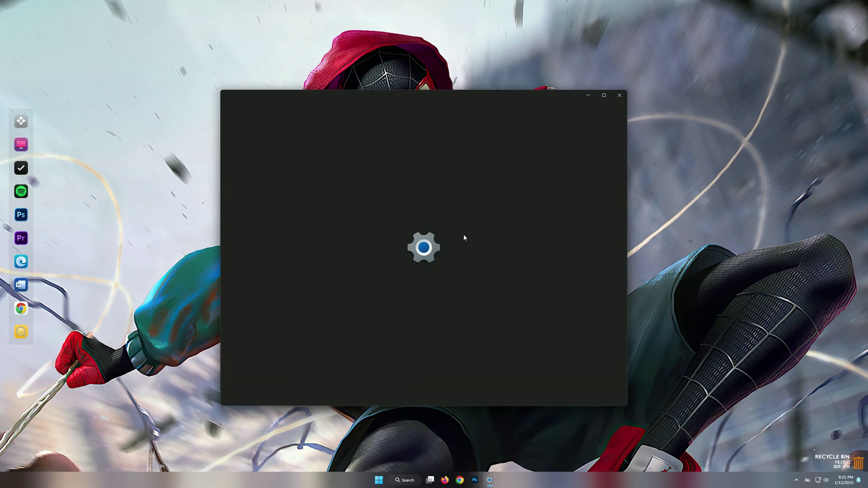
click(260, 276)
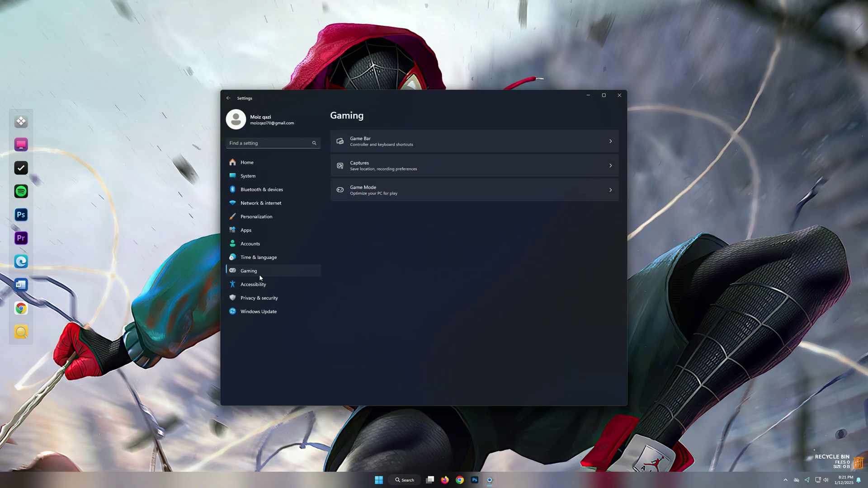
click(403, 192)
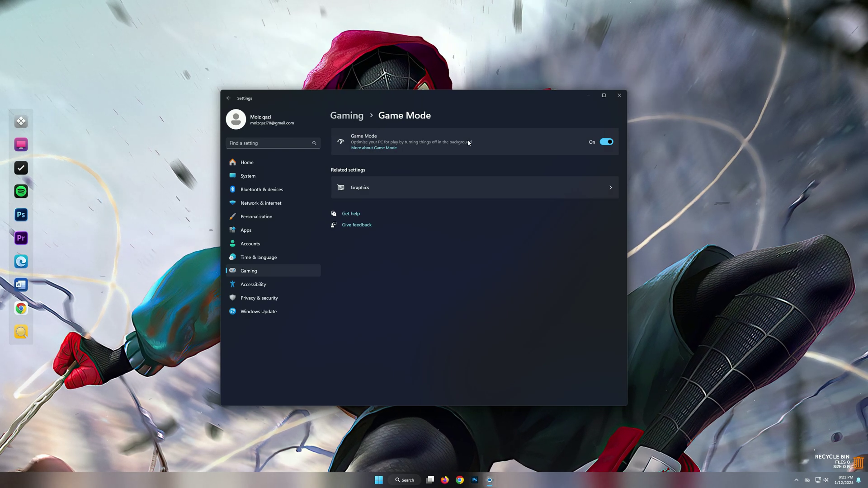
Step: In the related graphics settings, save High performance as the graphics preference for Marvel Rivals
click(364, 191)
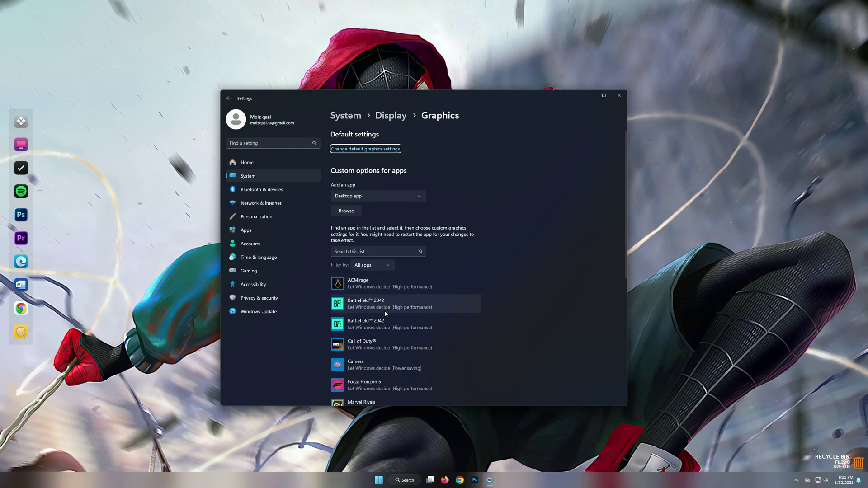
scroll(384, 311, down, 4)
click(359, 238)
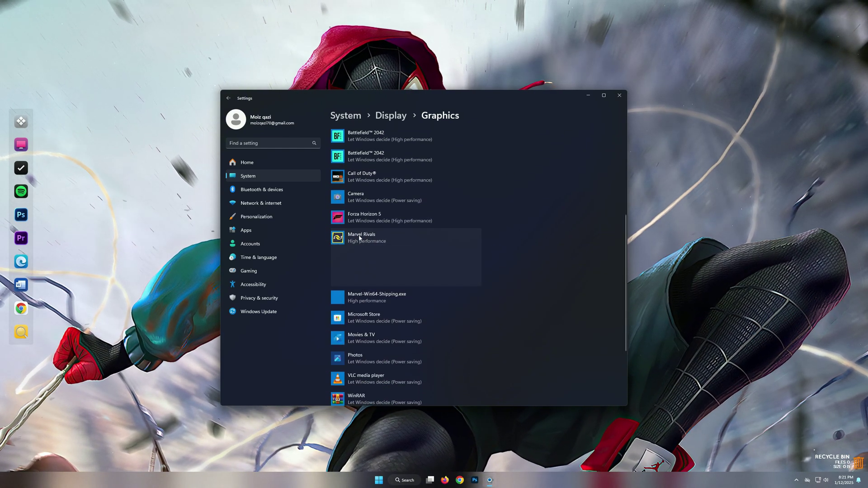
click(431, 279)
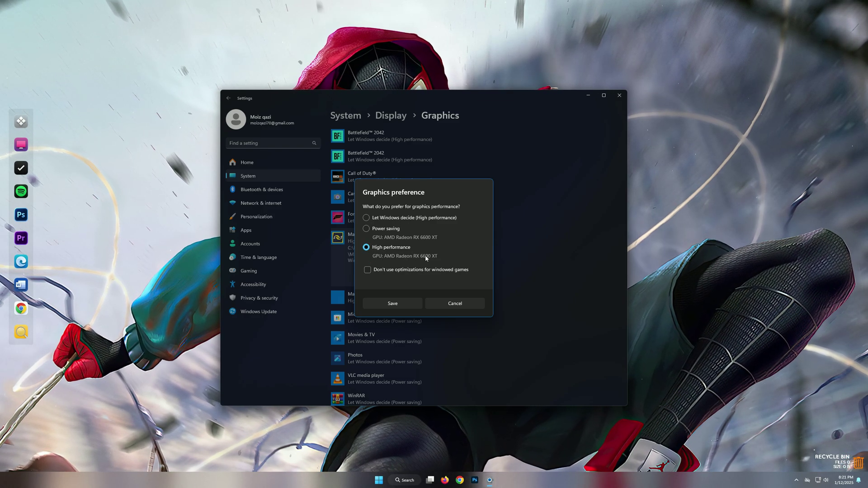
click(405, 308)
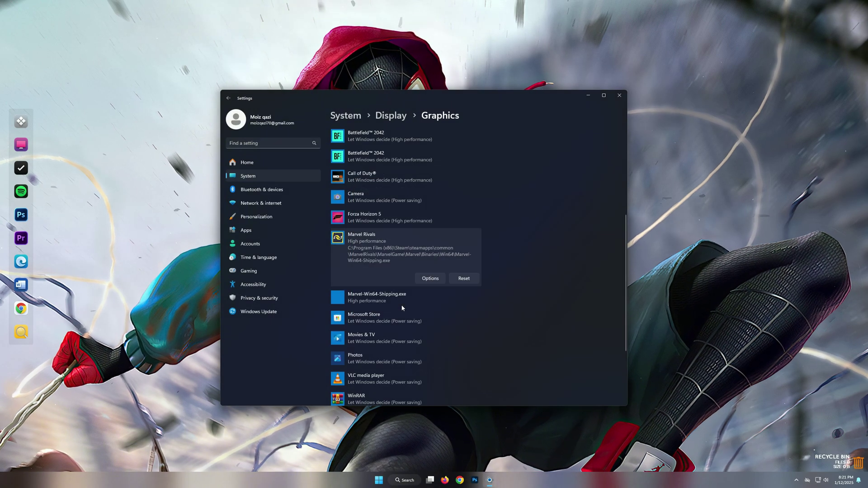
Step: Toggle the optimizations for windowed games in the default graphics settings
scroll(390, 334, up, 3)
scroll(389, 336, up, 1)
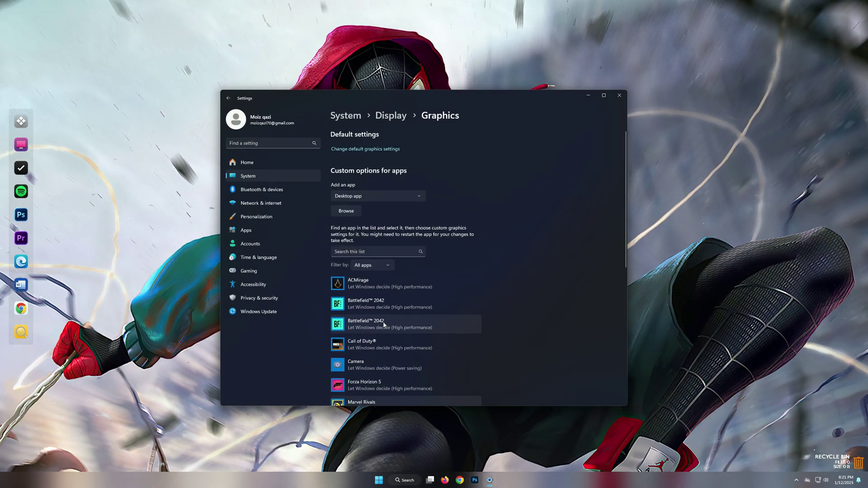
click(359, 150)
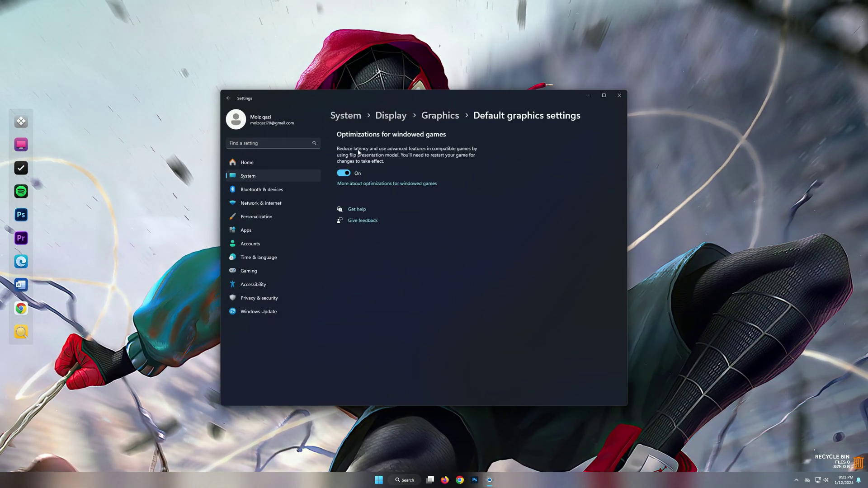
click(337, 174)
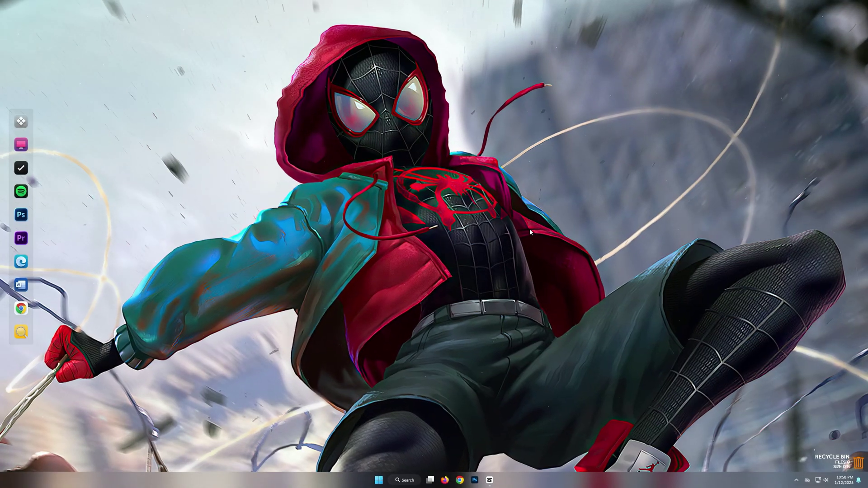
Step: Search Windows for "system" and open System Configuration
key(super)
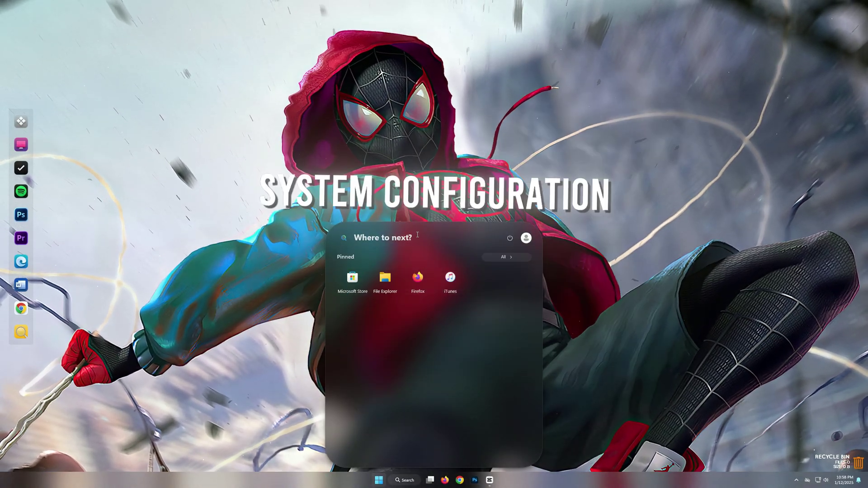
text(syste)
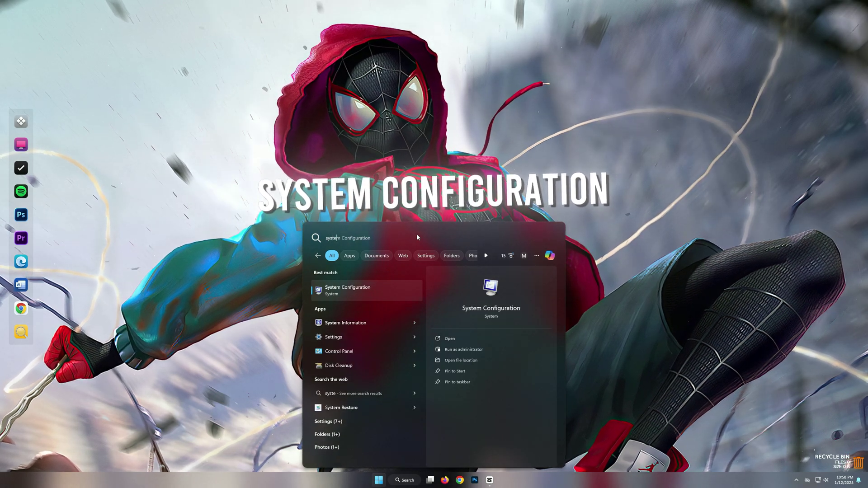
text(m)
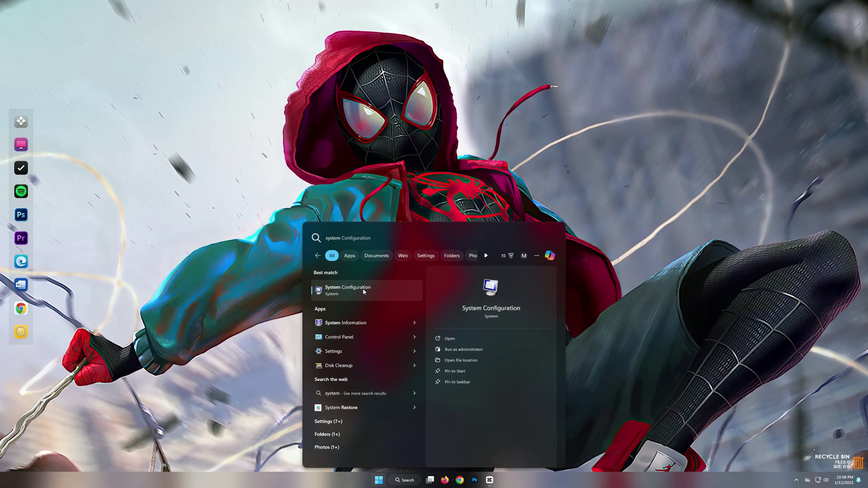
click(363, 290)
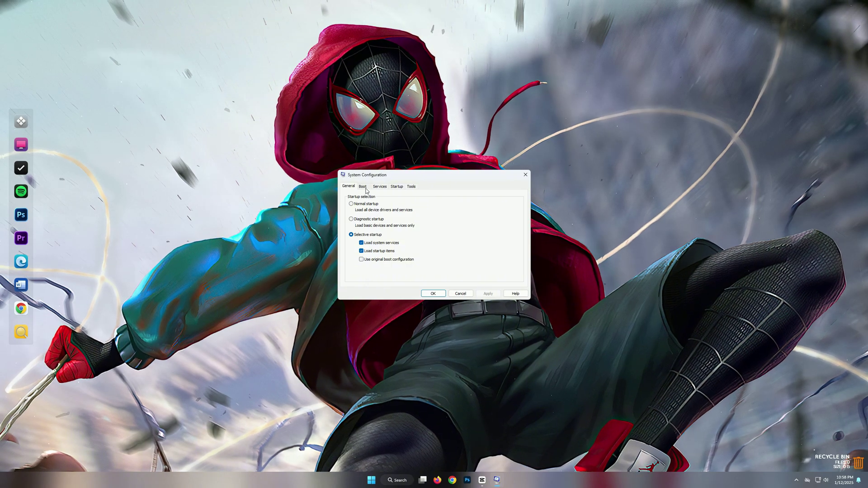
Step: In the advanced boot options, set the number of processors to 12, save the configuration and restart the computer
click(365, 188)
click(368, 236)
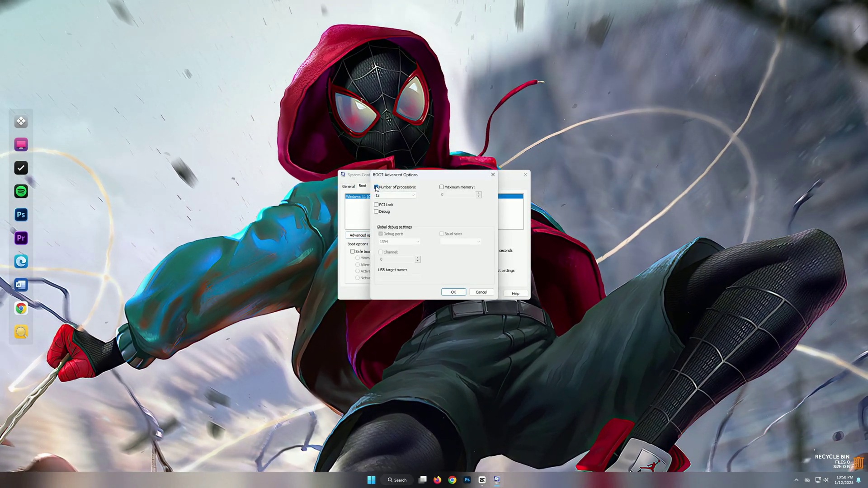
click(392, 196)
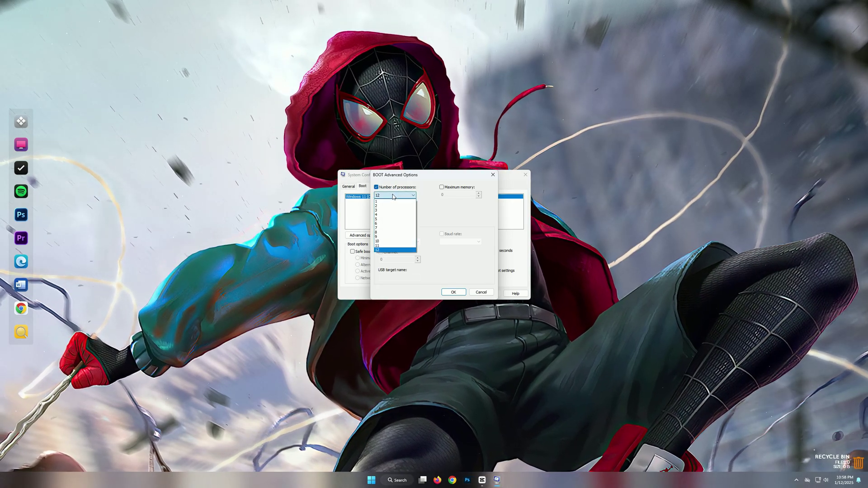
click(412, 197)
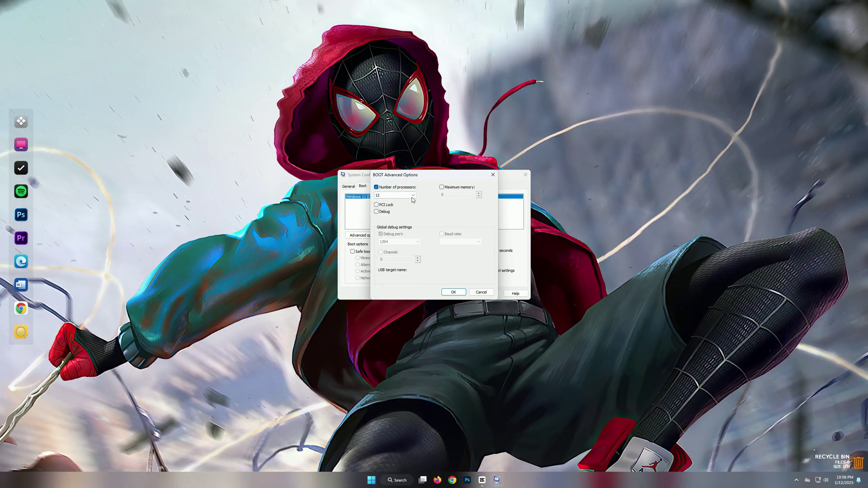
click(454, 292)
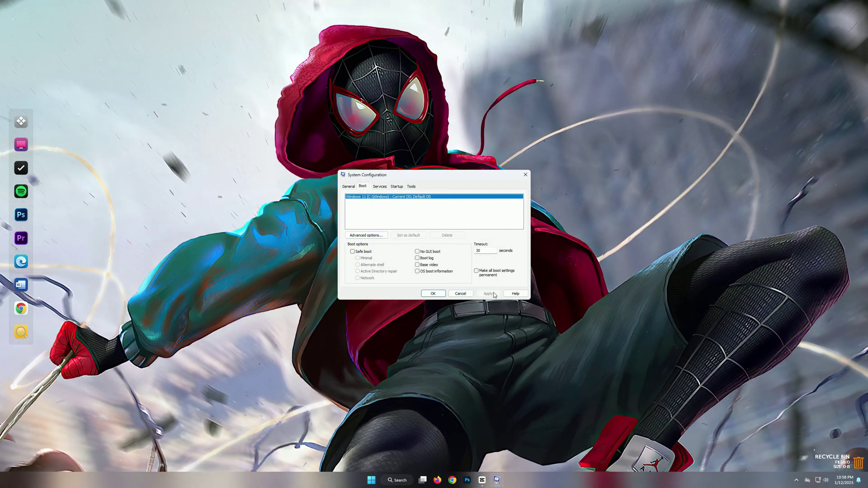
click(433, 293)
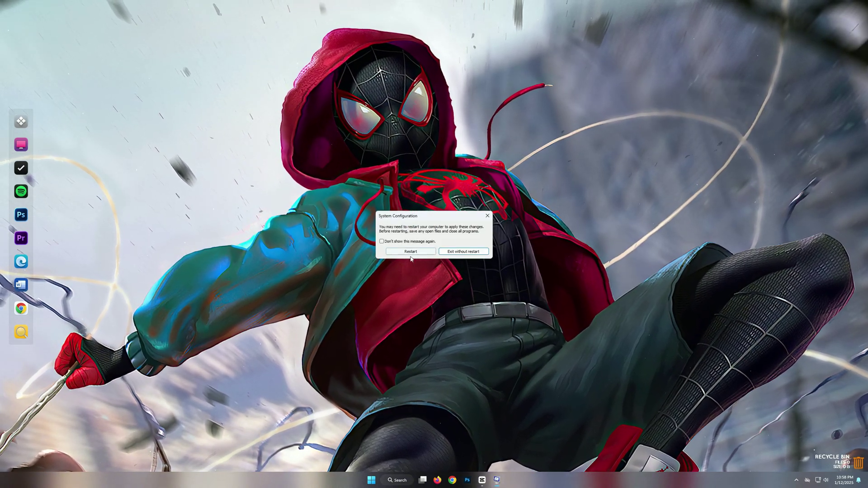
click(411, 254)
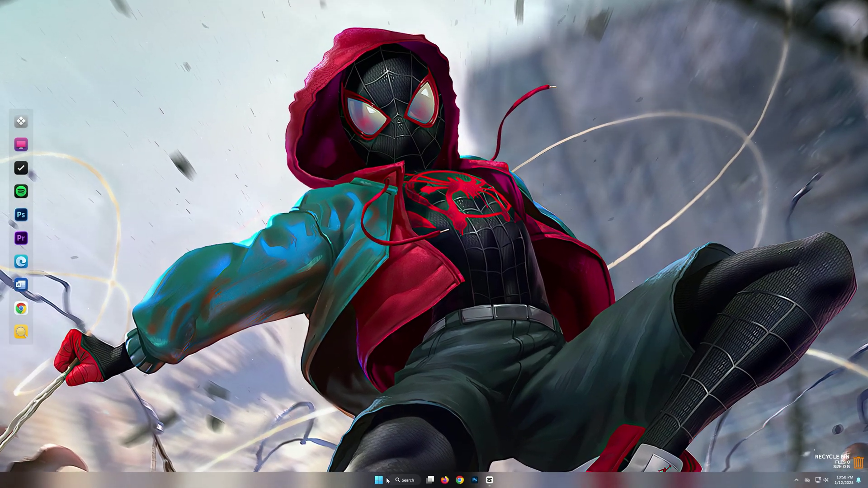
Step: Search Windows for "edit group policy" and open the Local Group Policy Editor
click(385, 480)
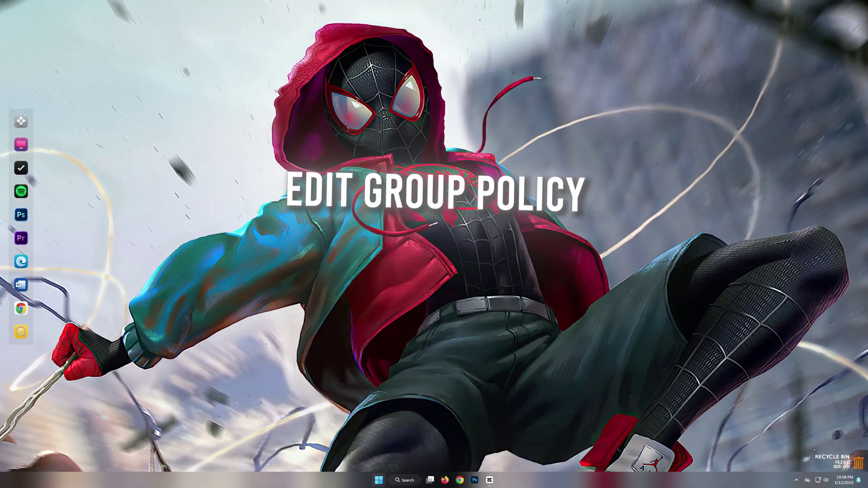
key(super)
text(edit gr)
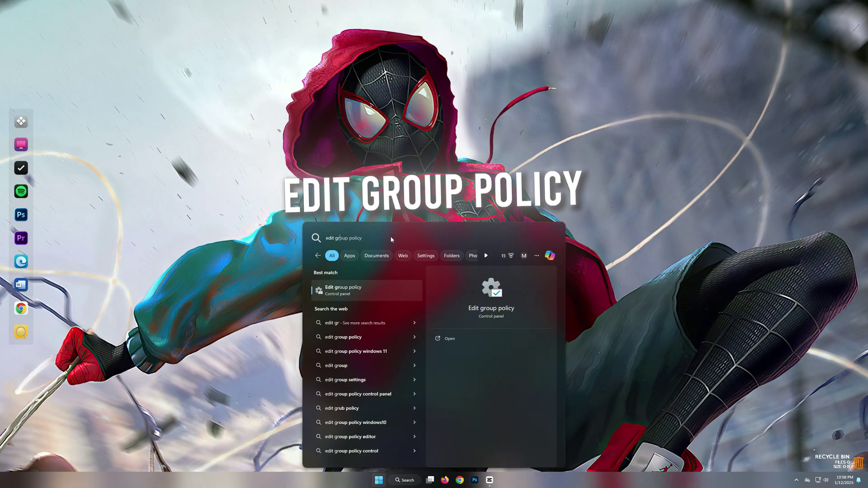
text(oup p)
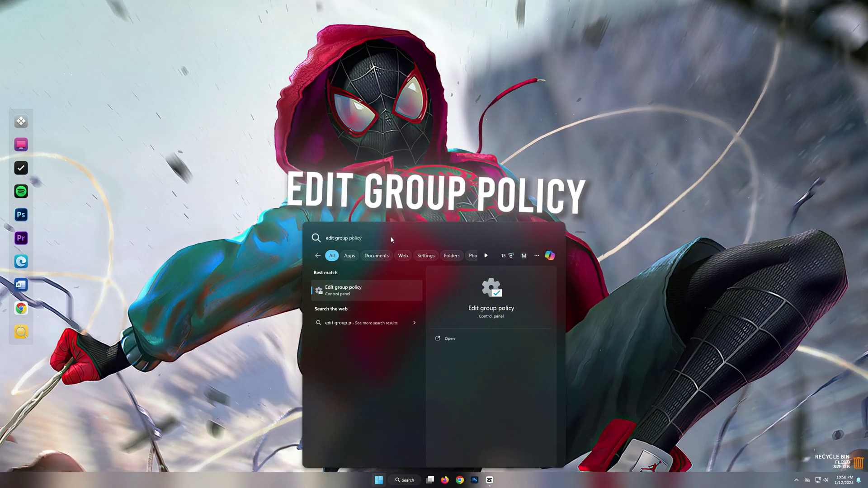
text(olicy)
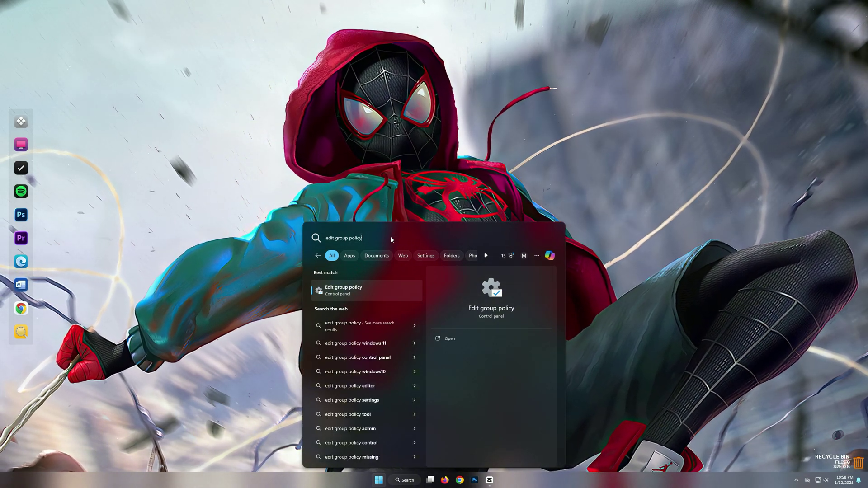
click(352, 290)
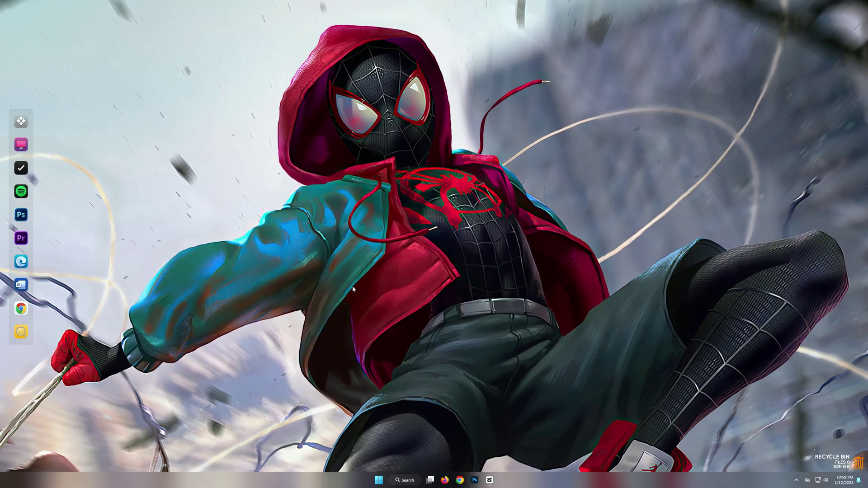
Step: Move the Local Group Policy Editor toward the middle of the desktop, enlarge its window and widen the policy tree
drag(221, 56, 463, 138)
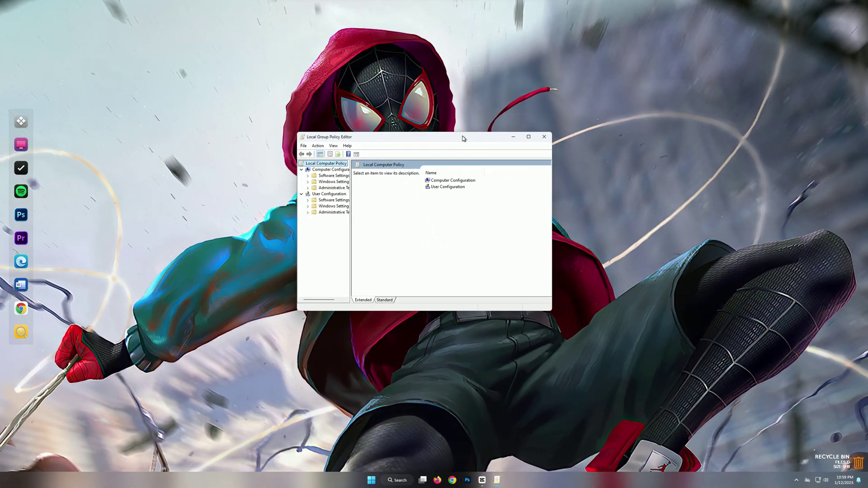
drag(350, 229, 379, 228)
drag(551, 259, 638, 259)
drag(500, 310, 500, 397)
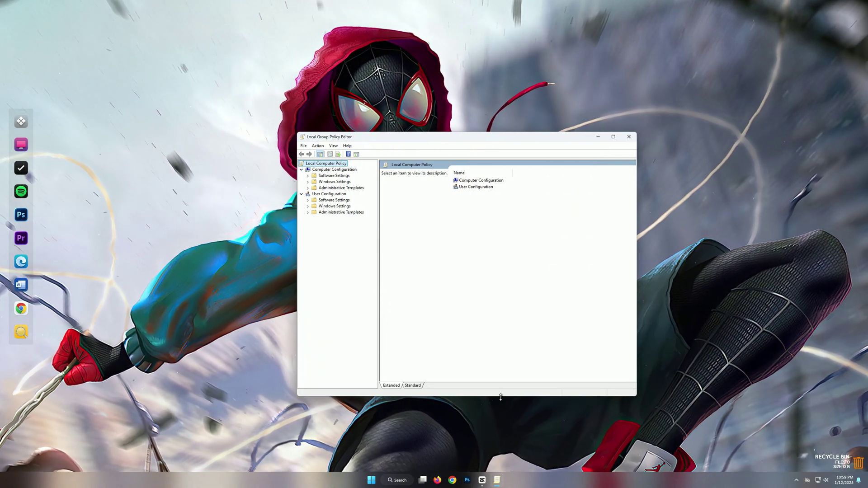
drag(462, 141, 458, 119)
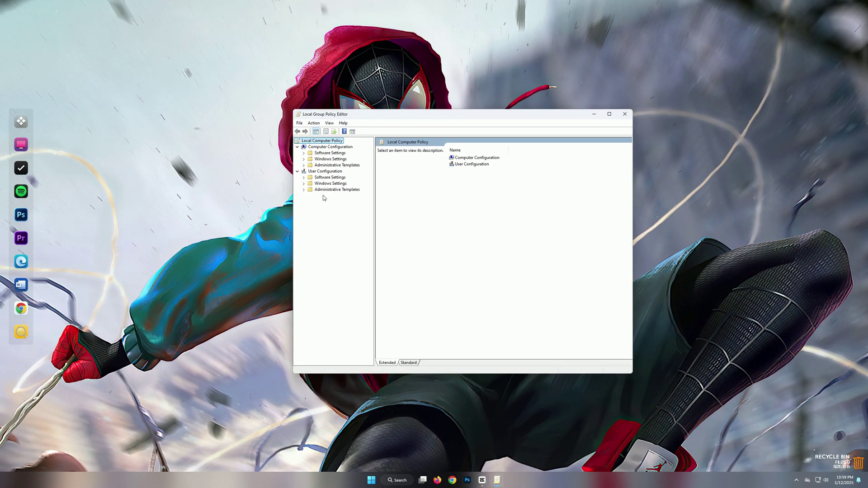
Step: Under Computer Configuration, expand Administrative Templates and Windows Components and open the App Privacy policies
double_click(310, 165)
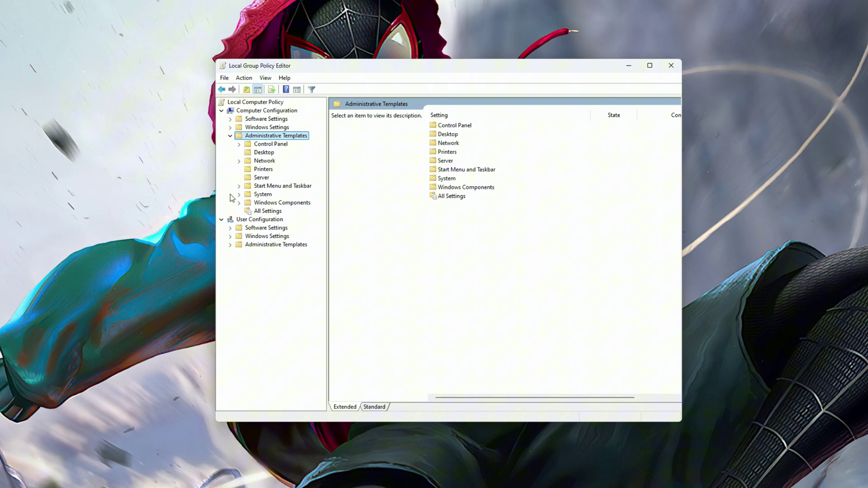
click(280, 202)
click(239, 203)
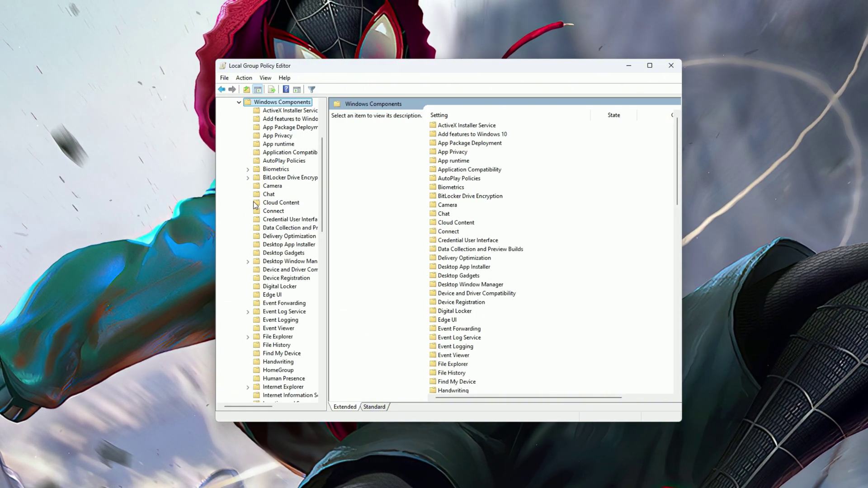
click(273, 136)
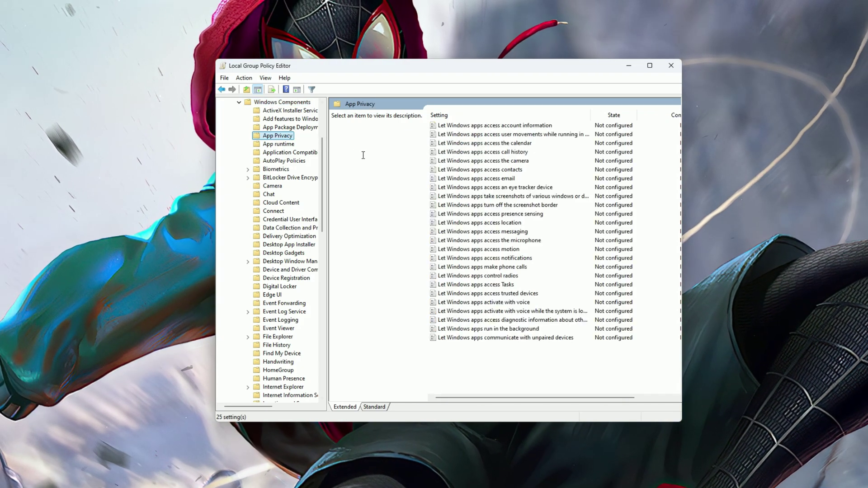
Step: Enable the "Let Windows apps run in the background" policy with Force Deny as the default for all apps, and save it
click(469, 331)
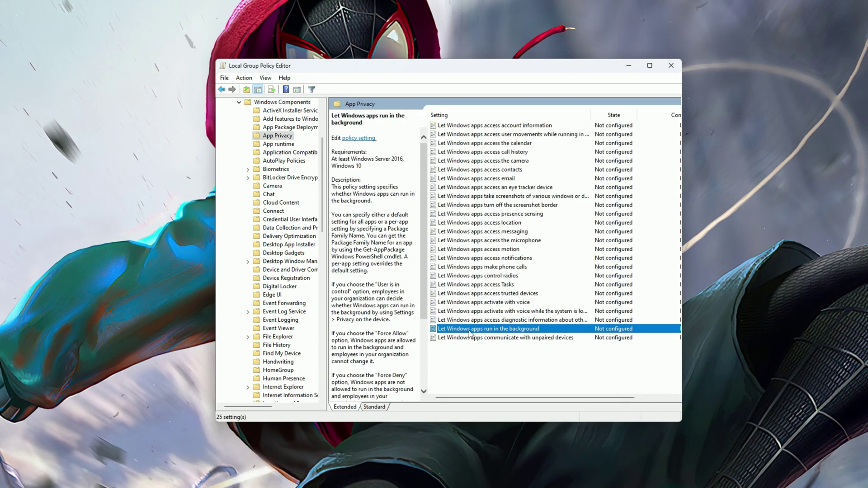
double_click(469, 331)
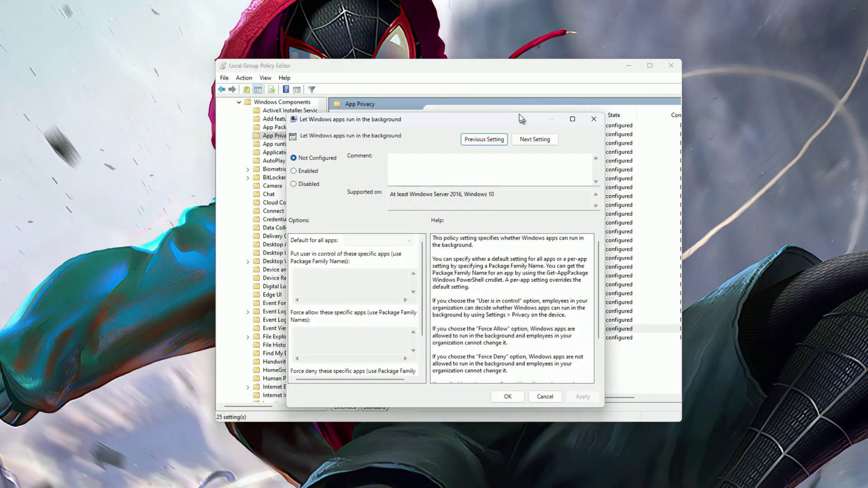
drag(519, 114, 529, 103)
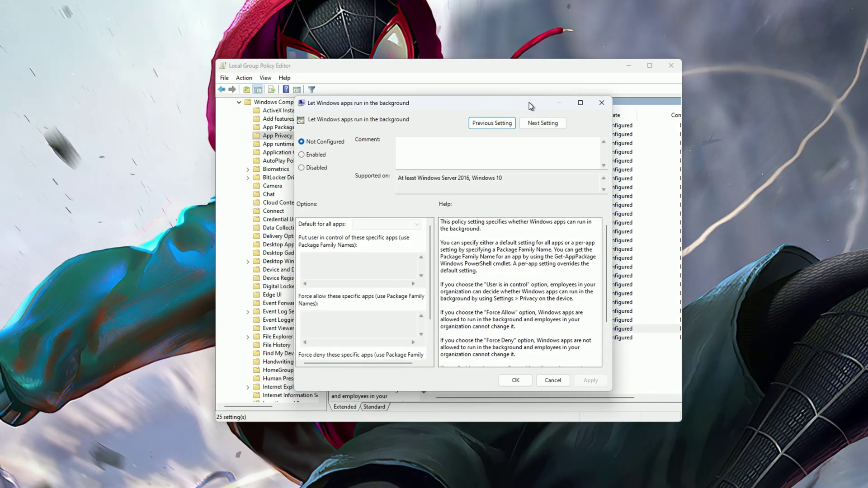
click(315, 155)
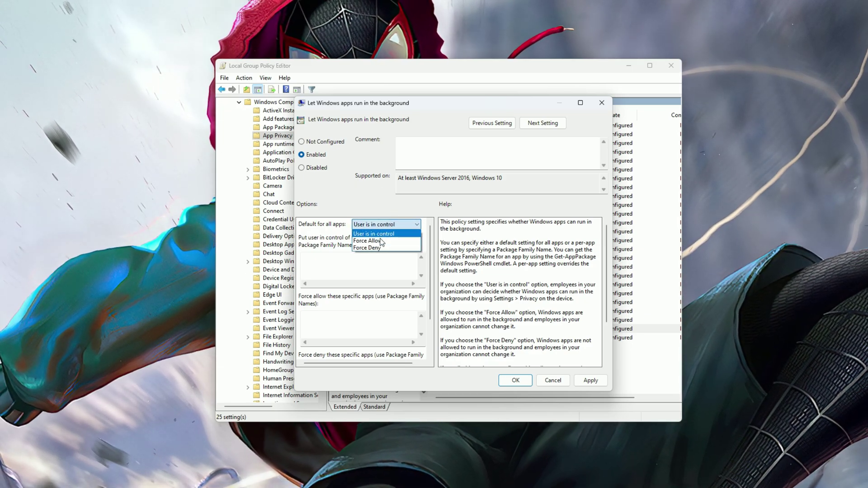
click(370, 248)
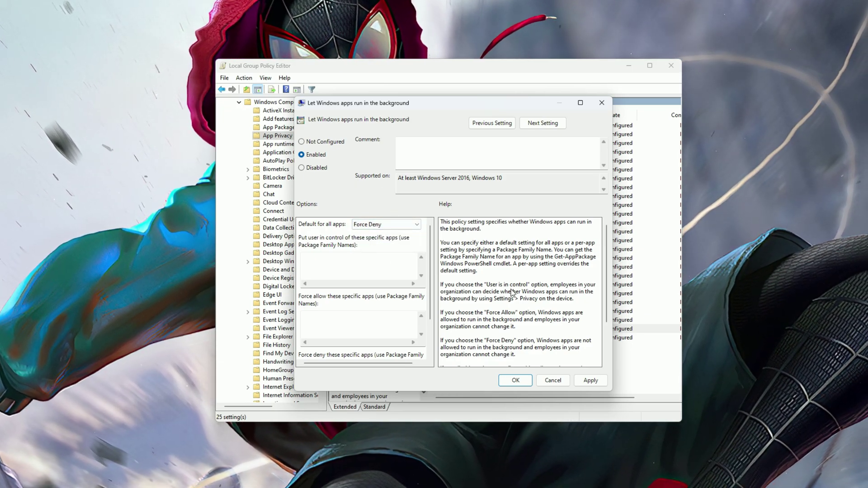
click(590, 381)
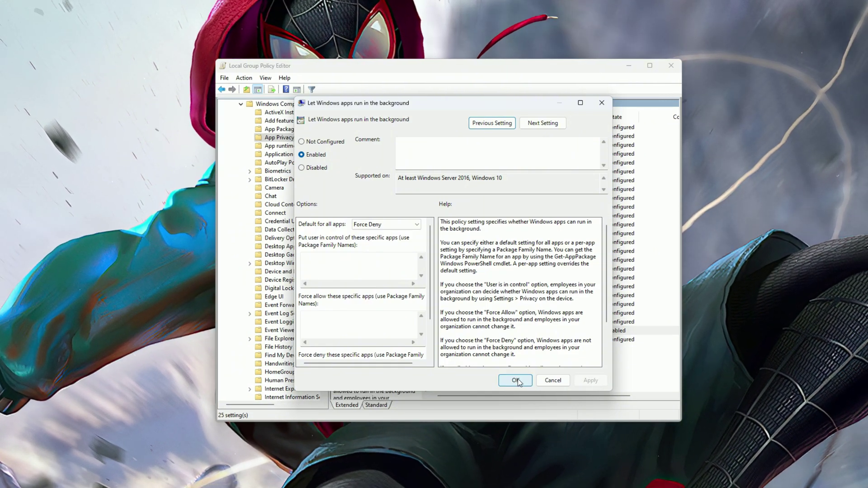
click(516, 381)
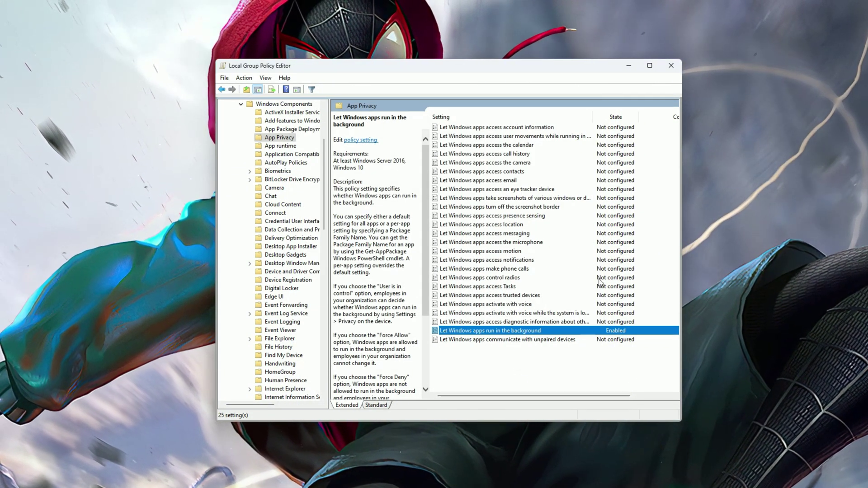
Step: Collapse the Windows Components and Administrative Templates branches and open the System folder of the computer's Administrative Templates
scroll(271, 180, up, 2)
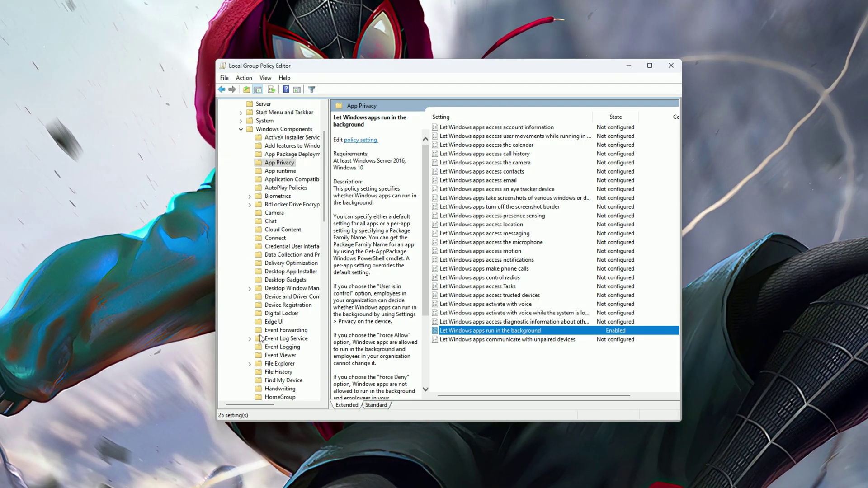
click(242, 155)
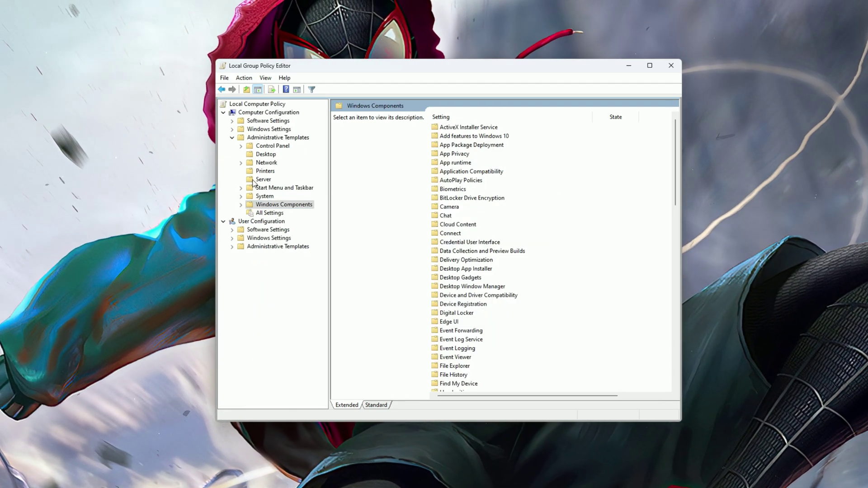
click(233, 138)
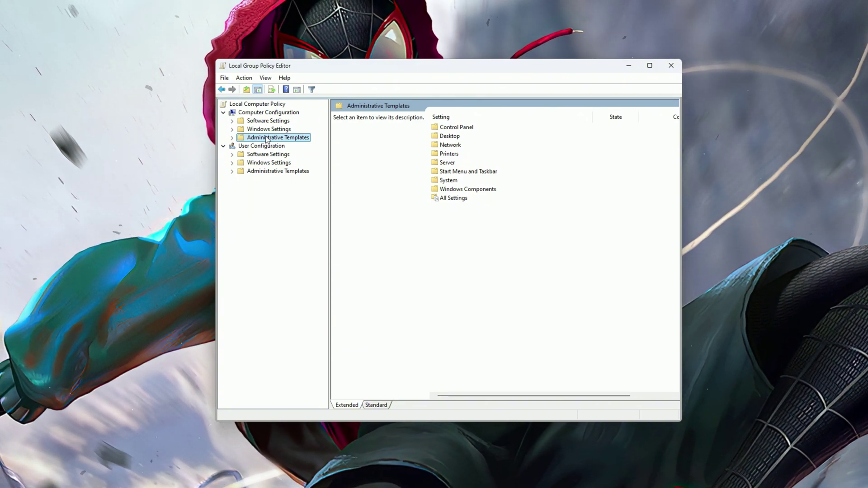
click(449, 181)
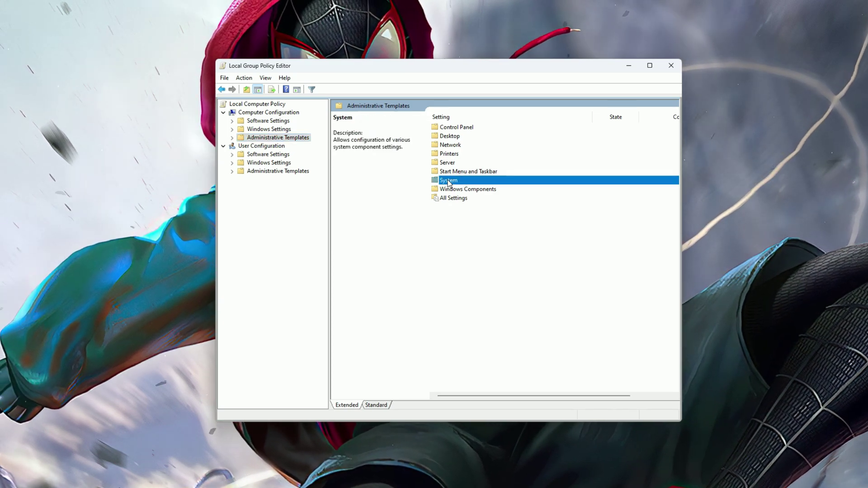
double_click(449, 181)
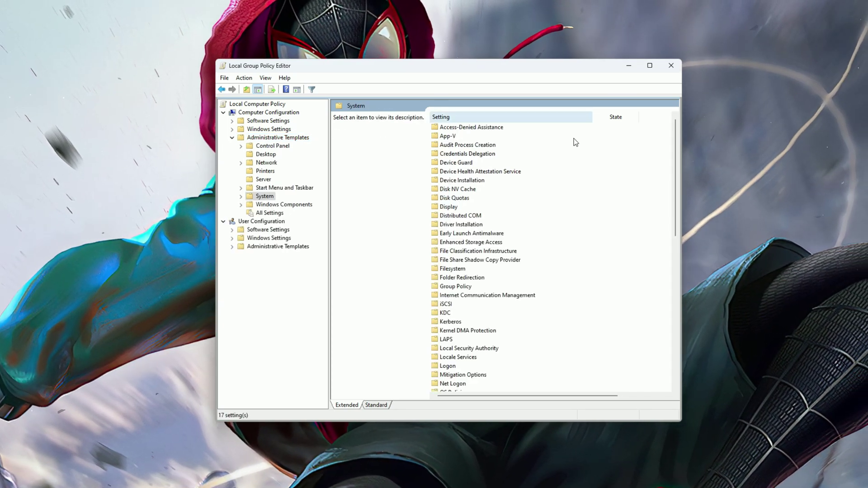
Step: Within the System policies, open Power Management and its Power Throttling Settings folder
scroll(464, 176, down, 2)
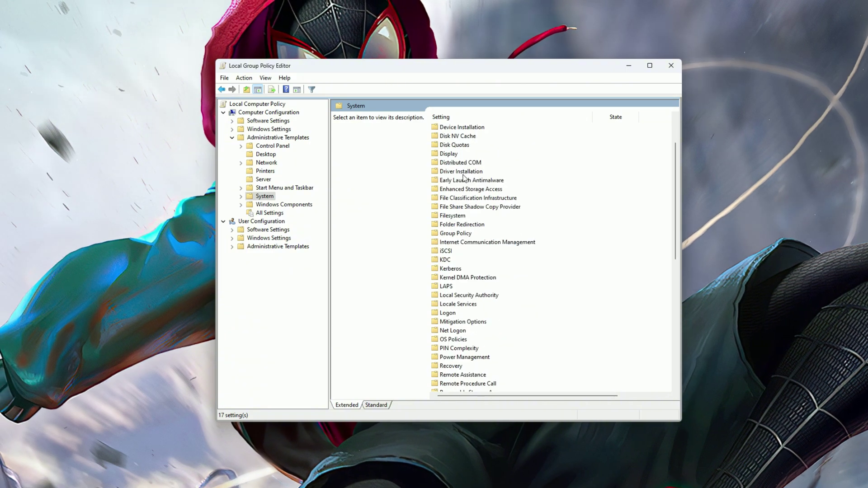
click(464, 181)
key(p)
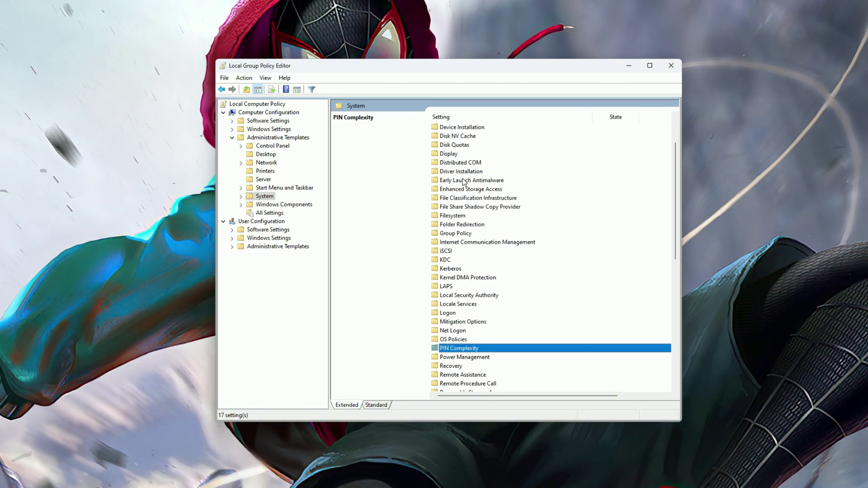
scroll(464, 182, down, 4)
click(472, 251)
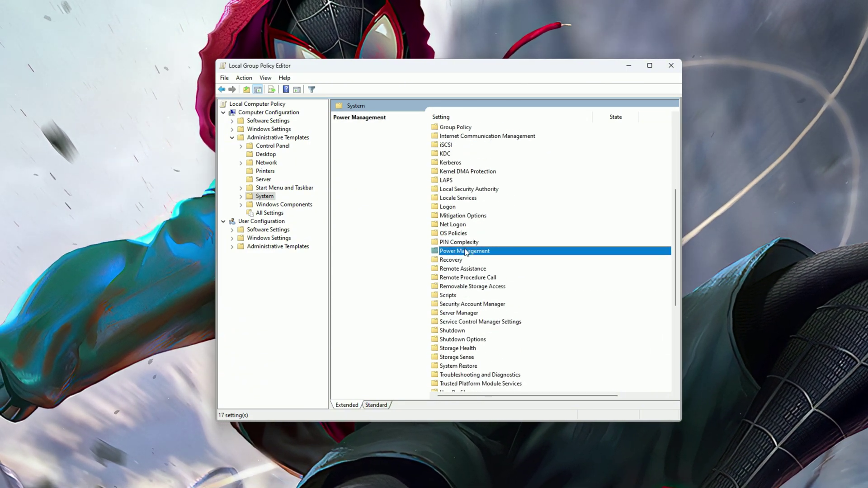
double_click(453, 251)
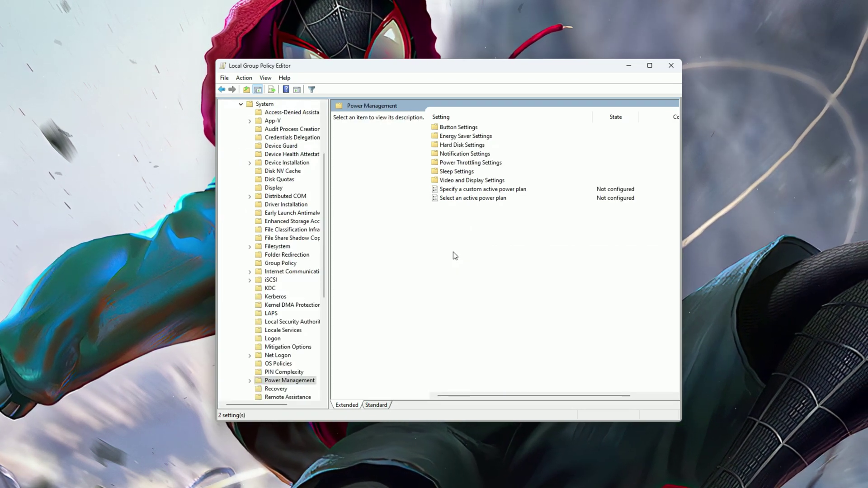
click(458, 163)
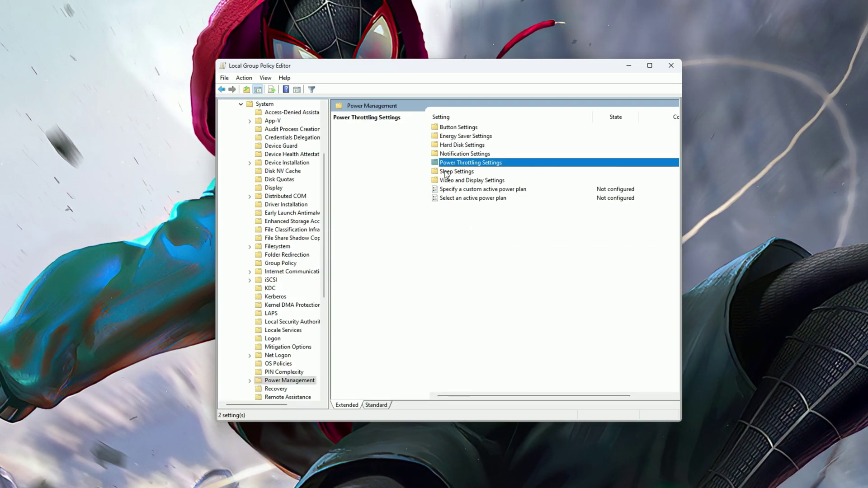
double_click(449, 163)
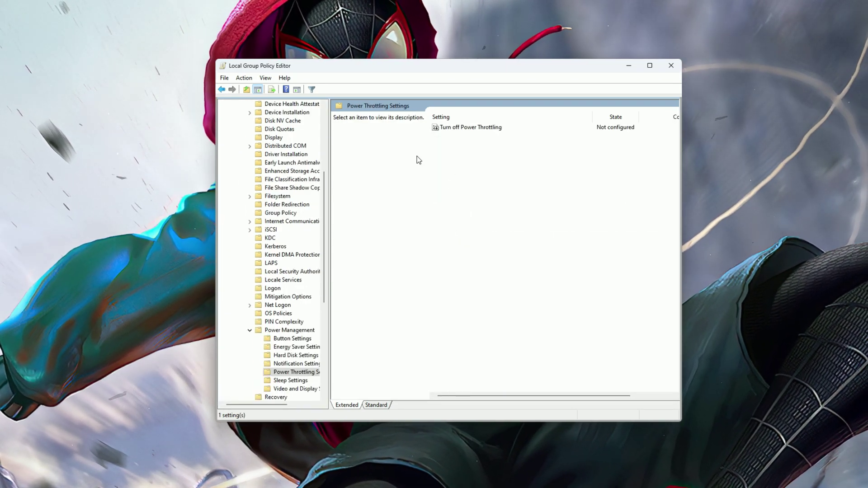
Step: Enable the "Turn off Power Throttling" policy in the Power Throttling Settings folder and save it
double_click(451, 128)
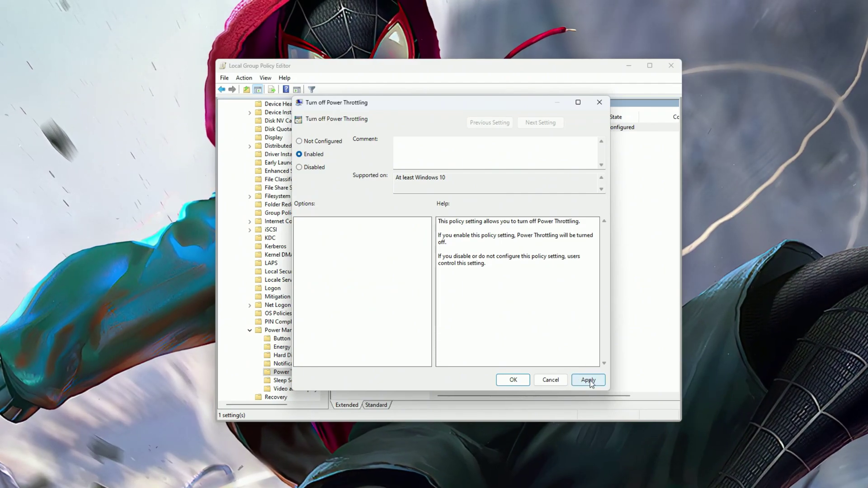
click(590, 380)
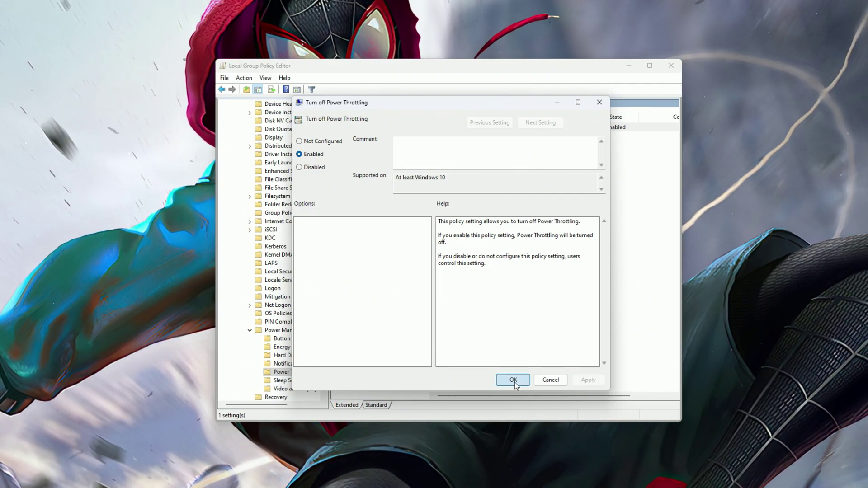
click(514, 382)
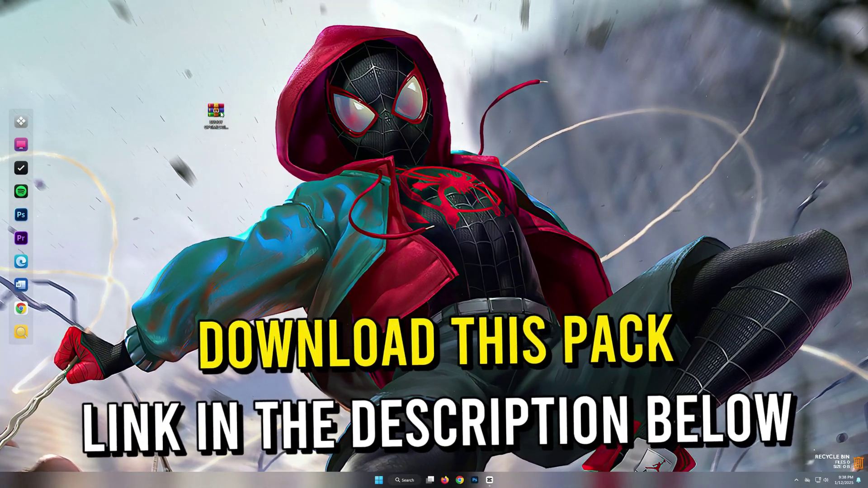
Step: Extract the optimization pack folder from the BUGGY OPTIMIZATION PACK archive to the desktop, and place it beside the archive
double_click(221, 114)
drag(675, 140, 309, 131)
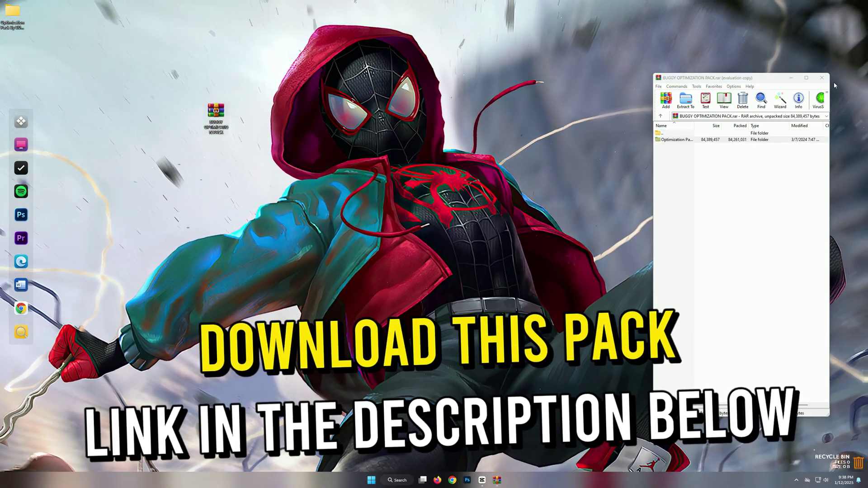
click(822, 78)
drag(12, 14, 260, 116)
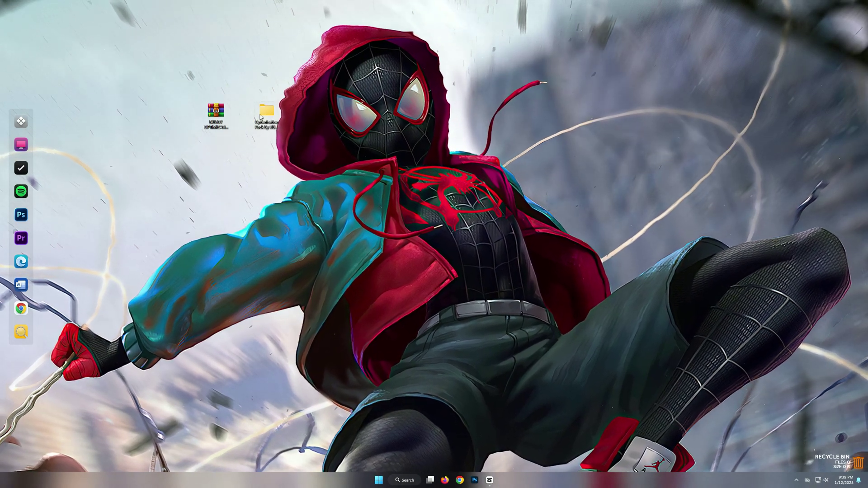
Step: In the optimization pack's "1 High Priority Game Mode" folder, merge the High Priority registry file into the registry
drag(129, 151, 107, 63)
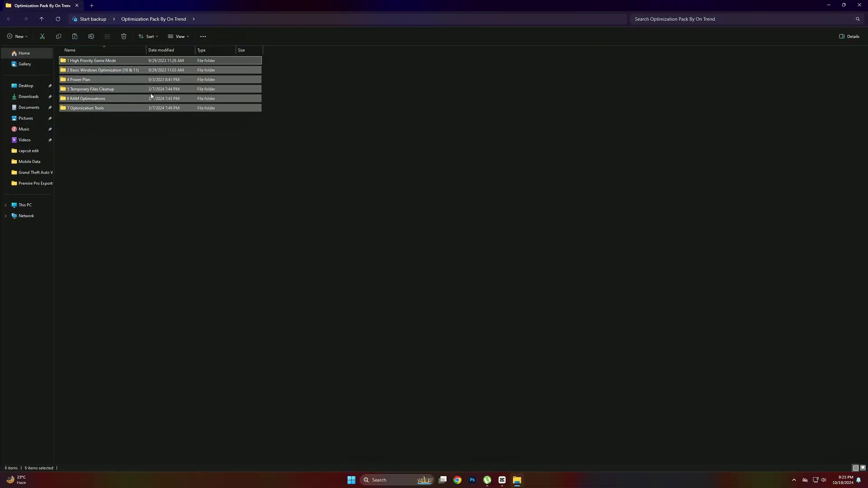
click(135, 132)
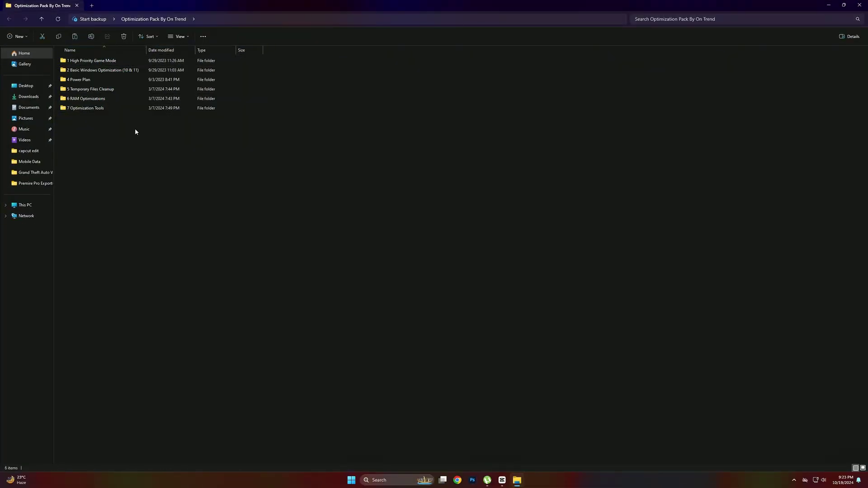
double_click(94, 61)
double_click(94, 60)
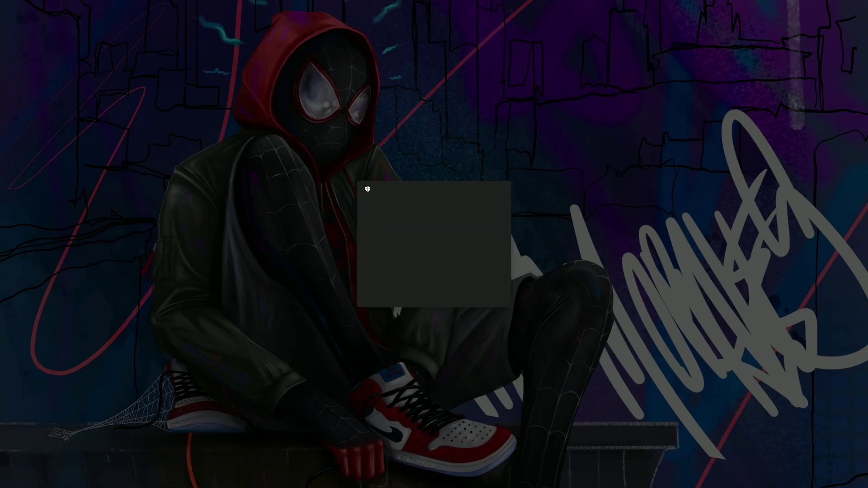
click(400, 293)
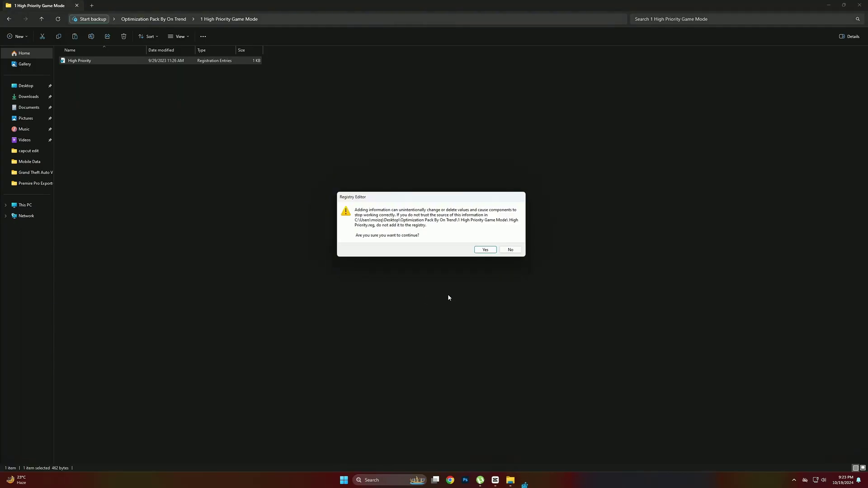
click(491, 250)
click(508, 238)
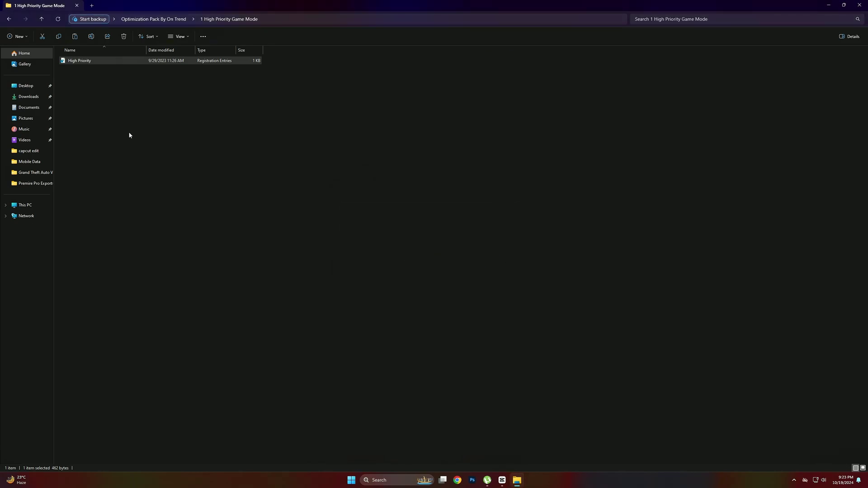
Step: Go to the pack's "2 Basic Windows Optimization (10 & 11)" folder and merge the Disable Background Apps registry file
click(7, 19)
double_click(85, 70)
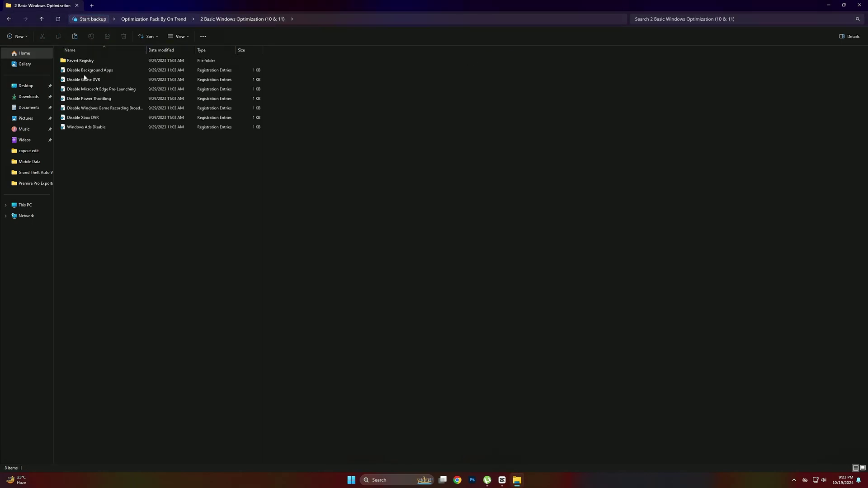
double_click(94, 71)
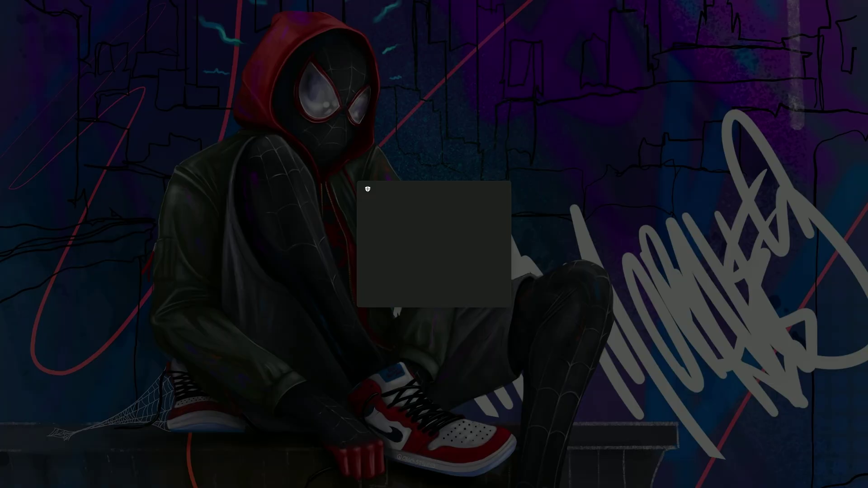
click(405, 294)
click(486, 249)
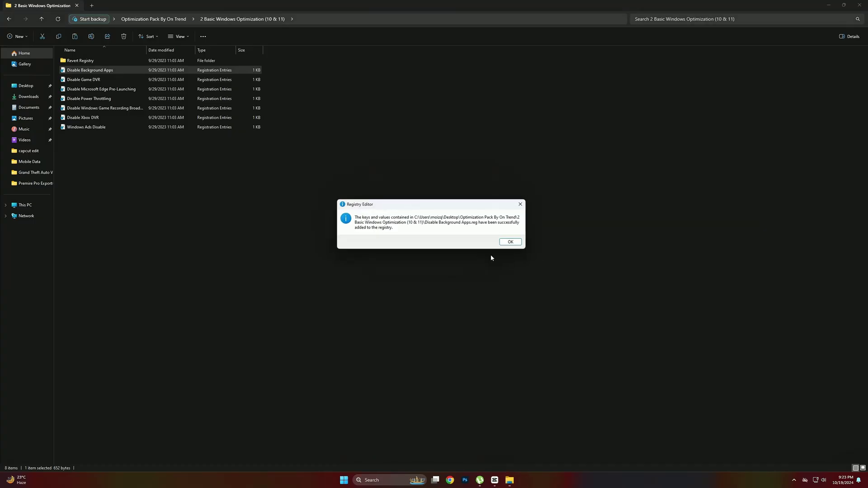
click(510, 242)
Step: Merge the Disable Game DVR and Disable Microsoft Edge Pre-Launching registry files into the registry
double_click(83, 80)
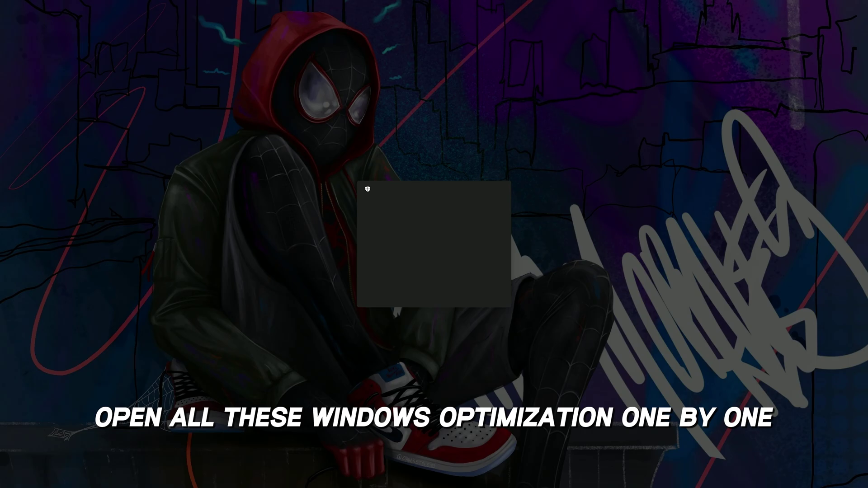
click(405, 293)
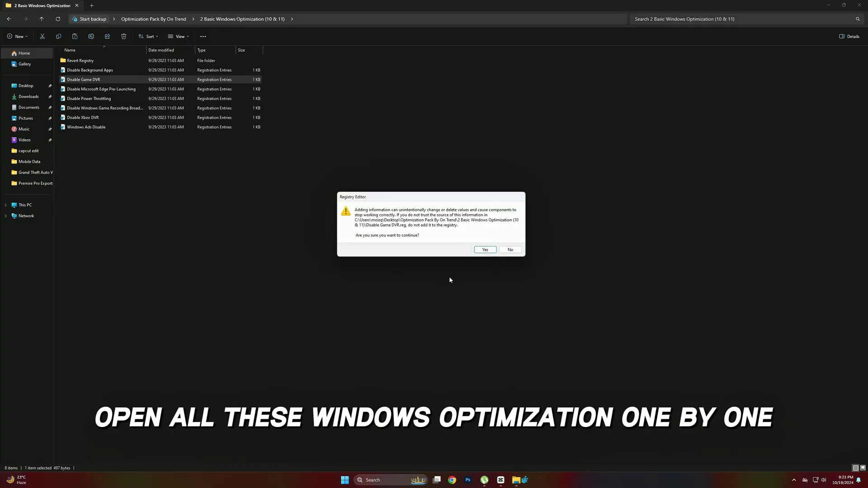
click(485, 249)
click(509, 244)
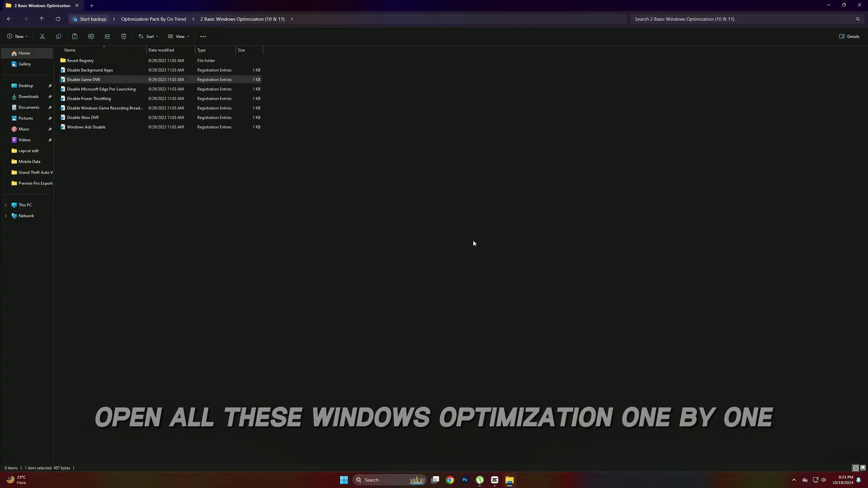
double_click(99, 90)
click(405, 293)
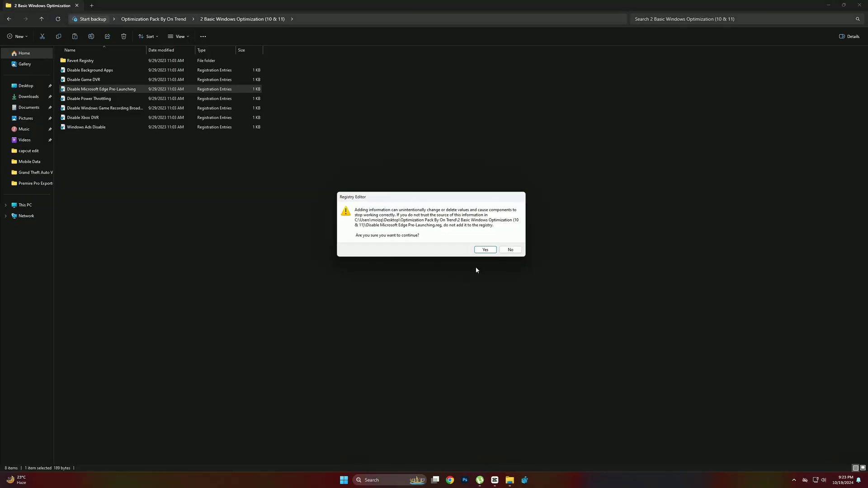
click(485, 249)
click(519, 243)
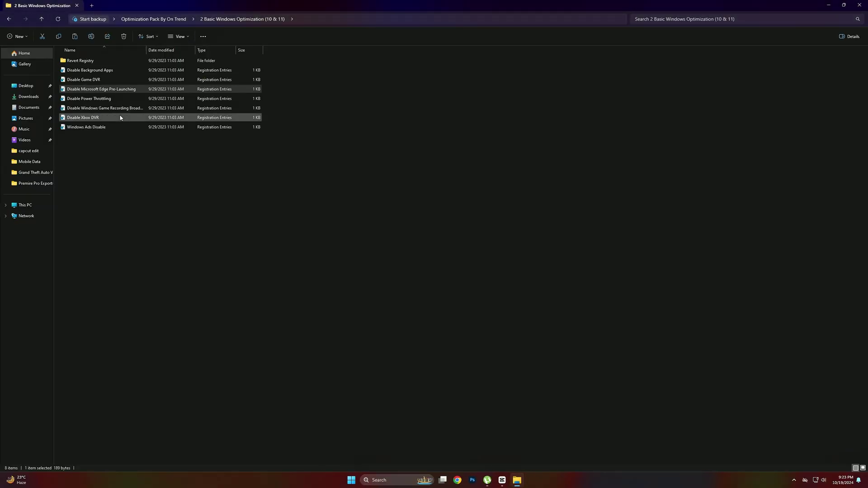
Step: Merge the Disable Power Throttling and Disable Windows Game Recording Broadcasting registry files into the registry
double_click(116, 98)
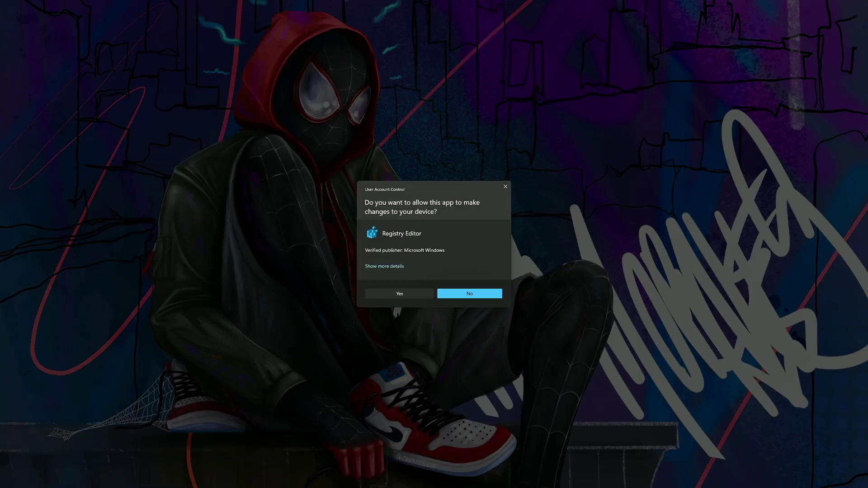
click(471, 294)
click(485, 250)
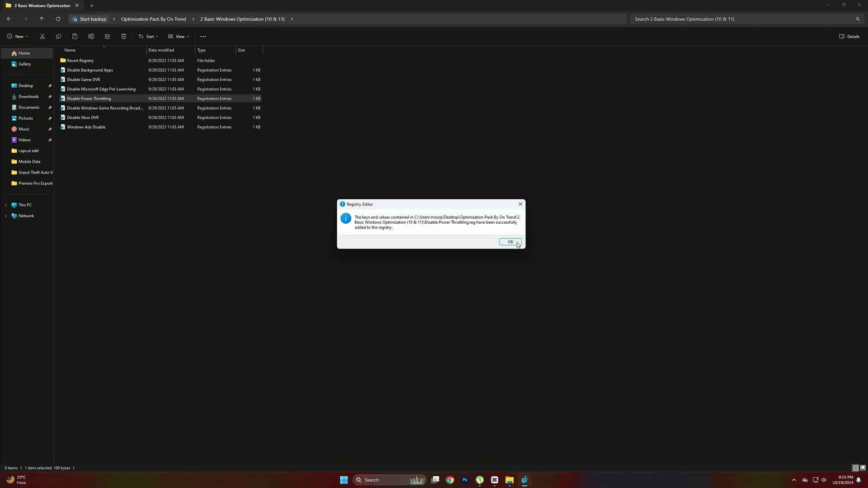
click(511, 242)
double_click(82, 108)
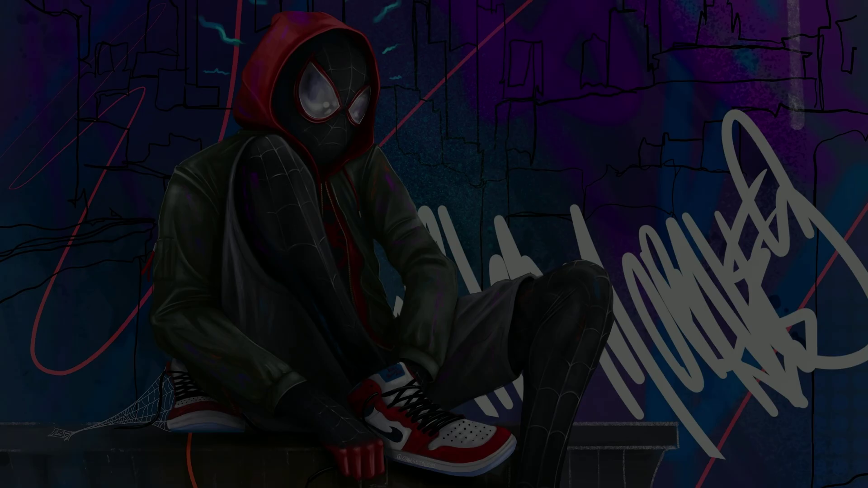
click(399, 294)
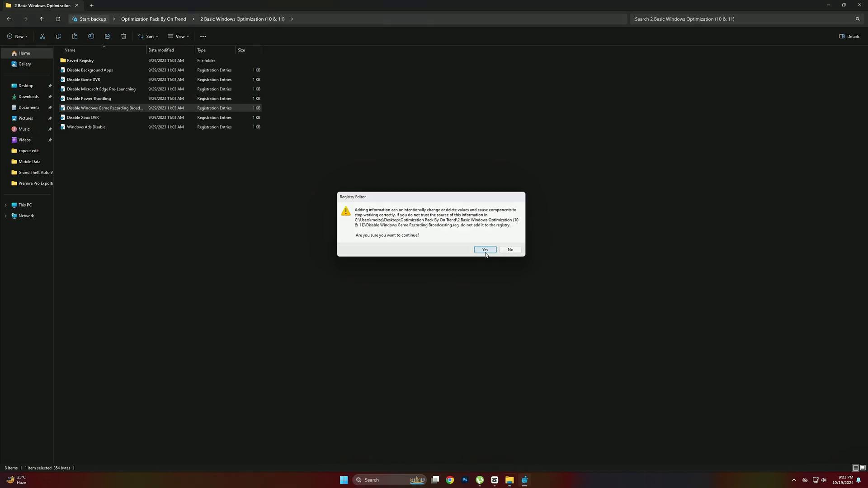
click(485, 250)
click(510, 242)
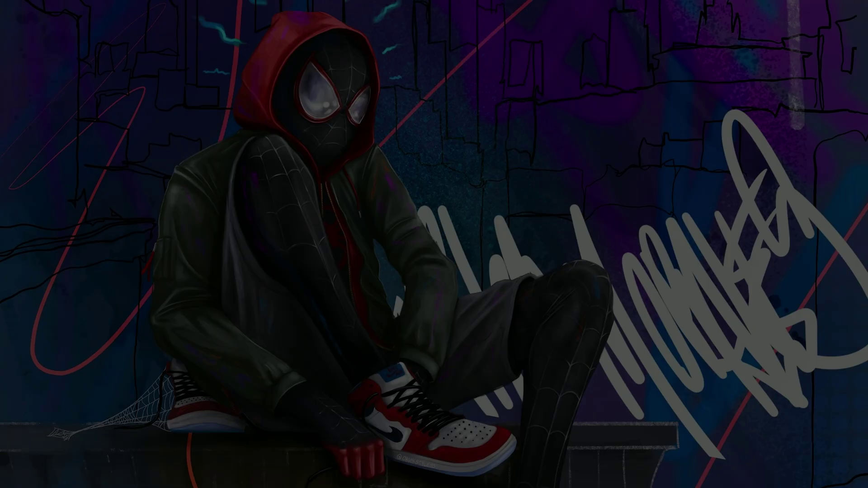
Step: Merge the Disable Xbox DVR and Windows Ads Disable registry files into the registry
click(469, 293)
click(484, 250)
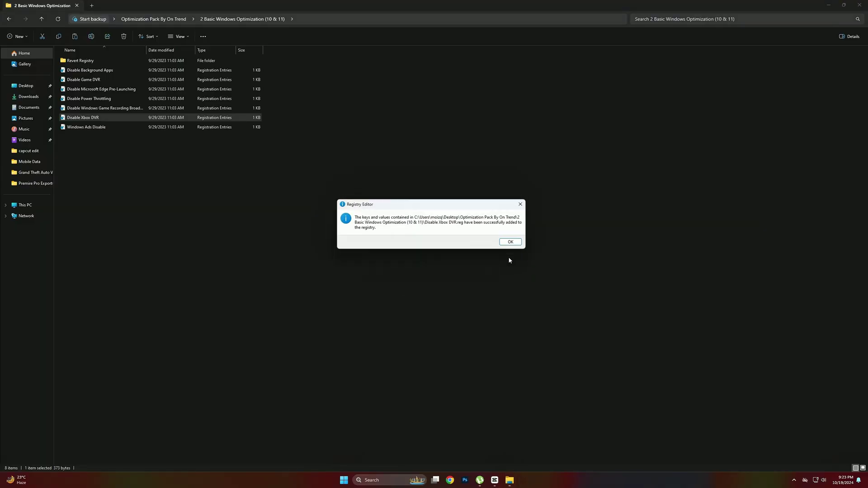
click(514, 243)
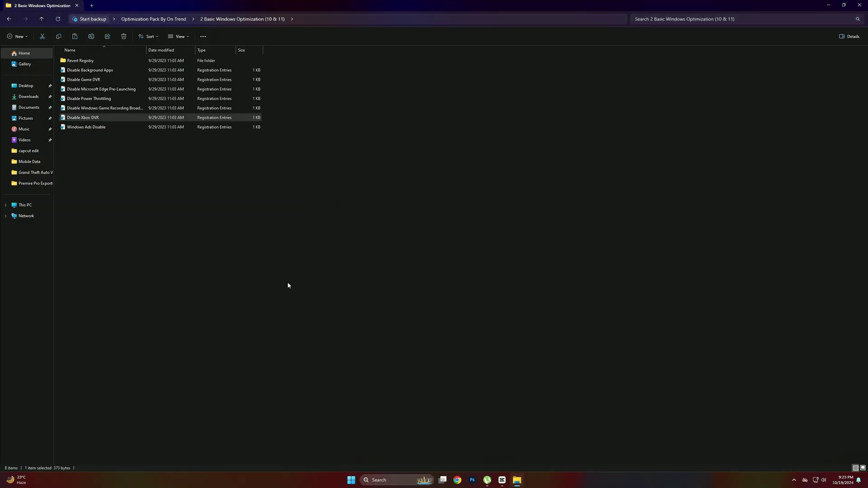
double_click(96, 127)
click(416, 294)
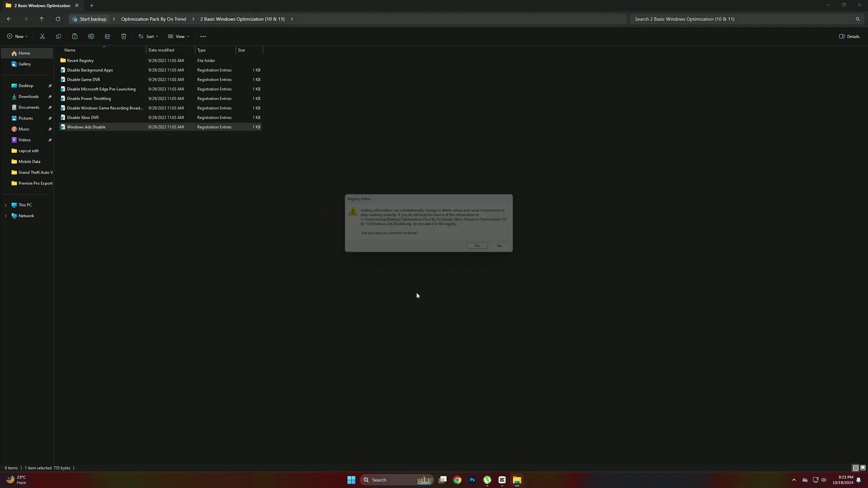
click(485, 250)
click(513, 243)
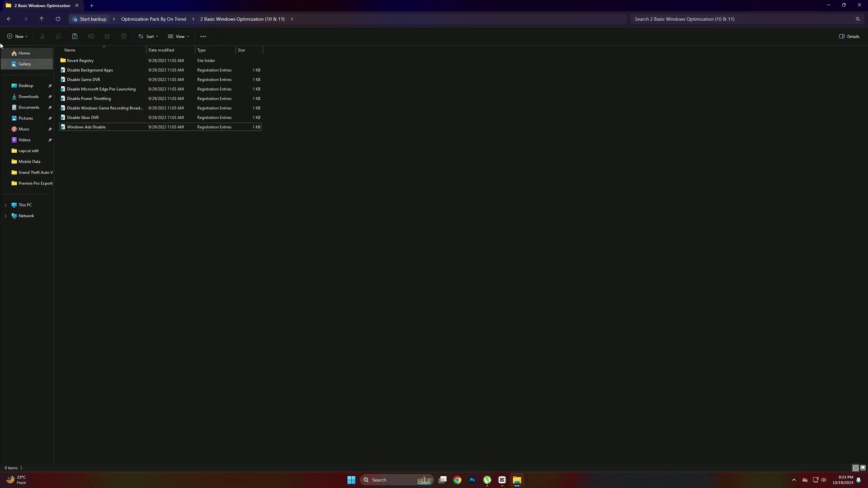
Step: Open the Power Plans shortcut from the pack's "4 Power Plan" folder, choose the High performance plan, and close Power Options
click(9, 19)
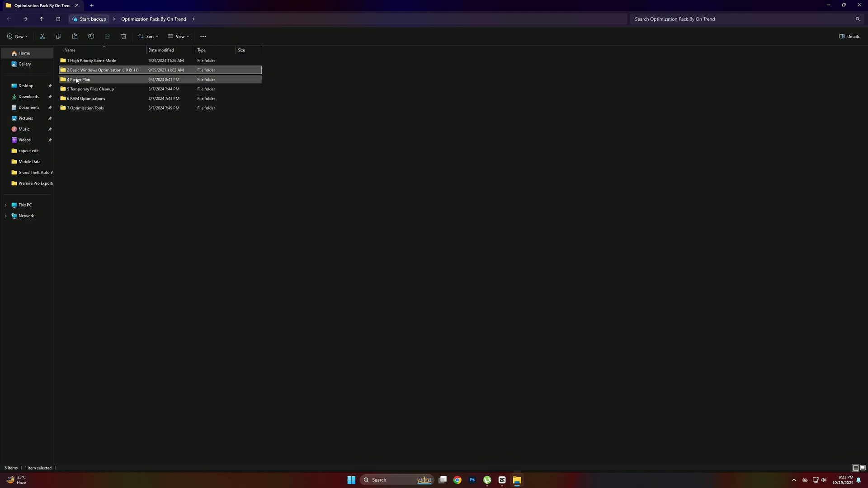
double_click(76, 80)
click(73, 61)
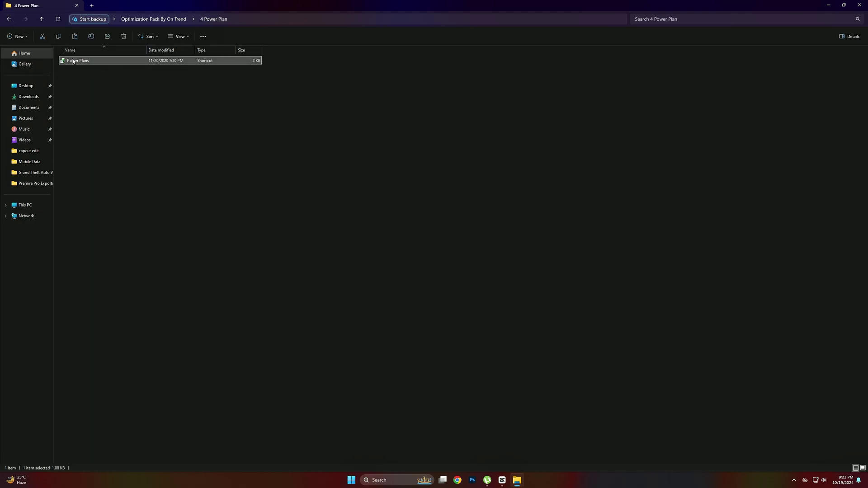
double_click(73, 61)
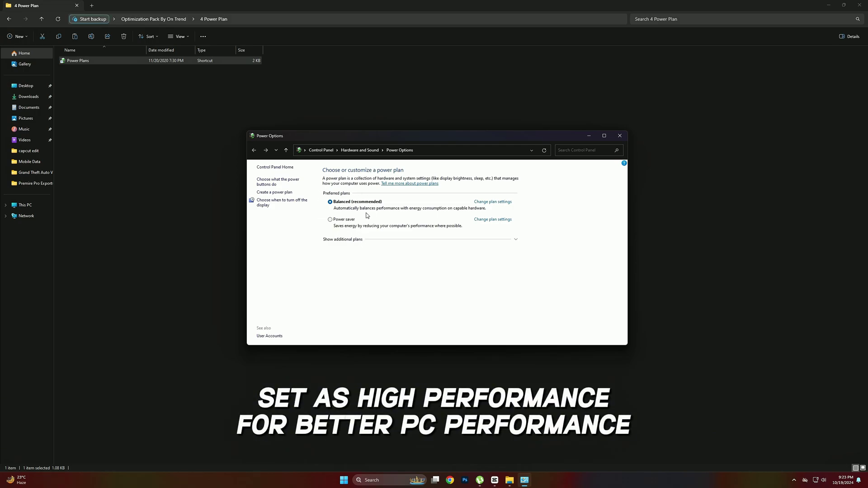
click(388, 242)
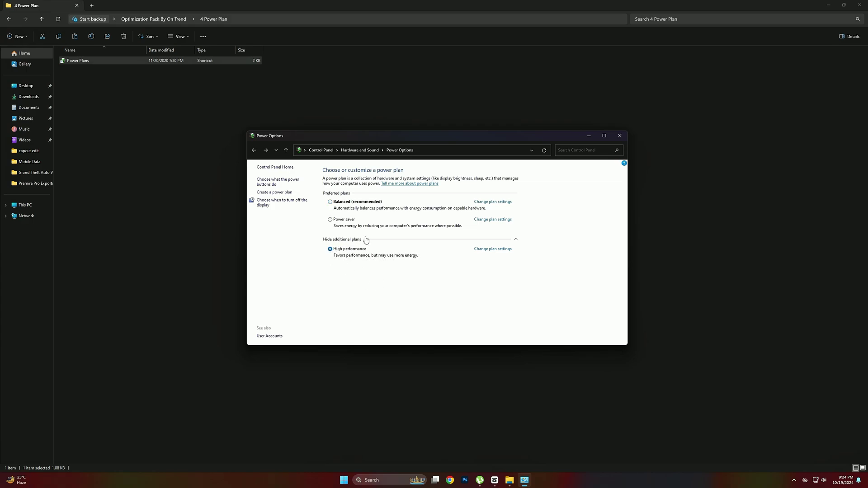
click(618, 136)
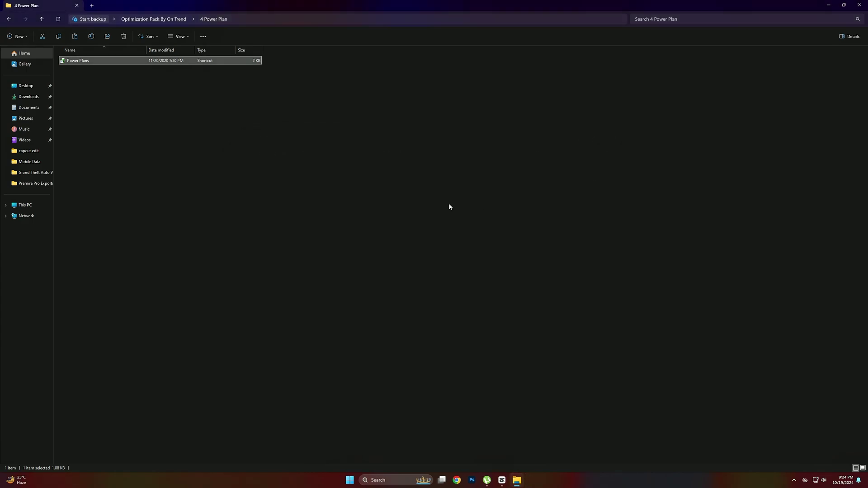
click(211, 158)
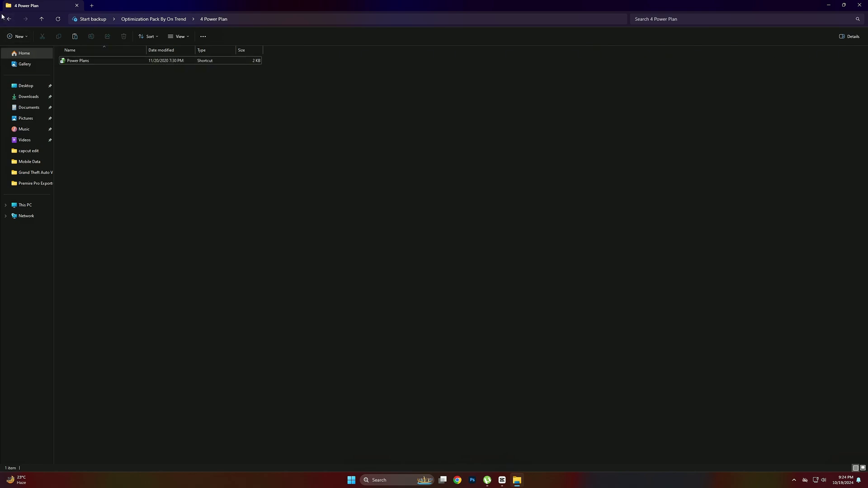
Step: Run the Delete Update Cache script from the pack's "5 Temporary Files Cleanup" folder and close its console window
click(6, 19)
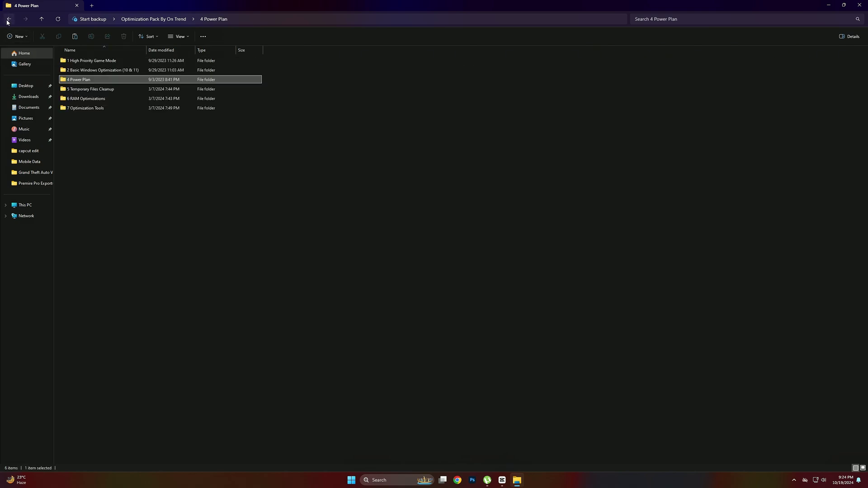
double_click(95, 90)
click(103, 62)
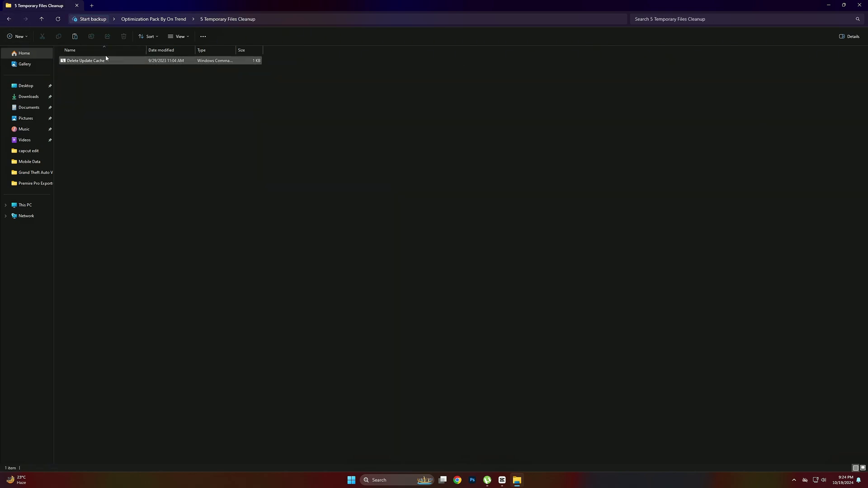
double_click(104, 61)
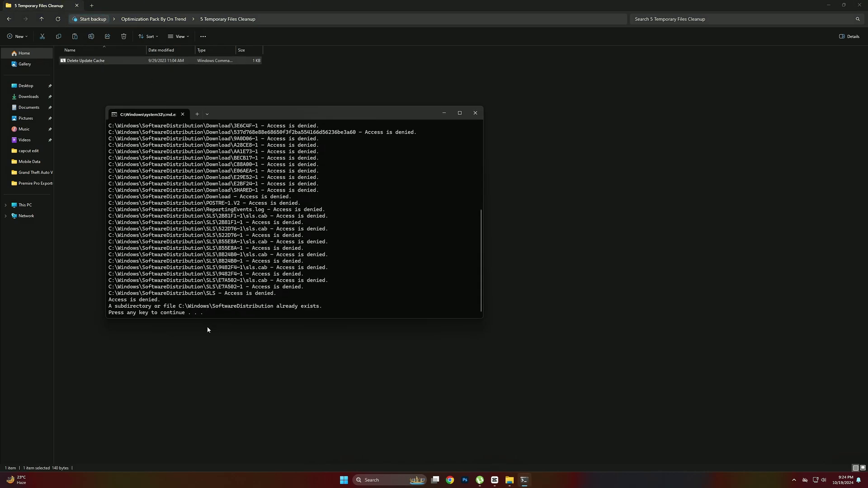
drag(208, 314, 107, 314)
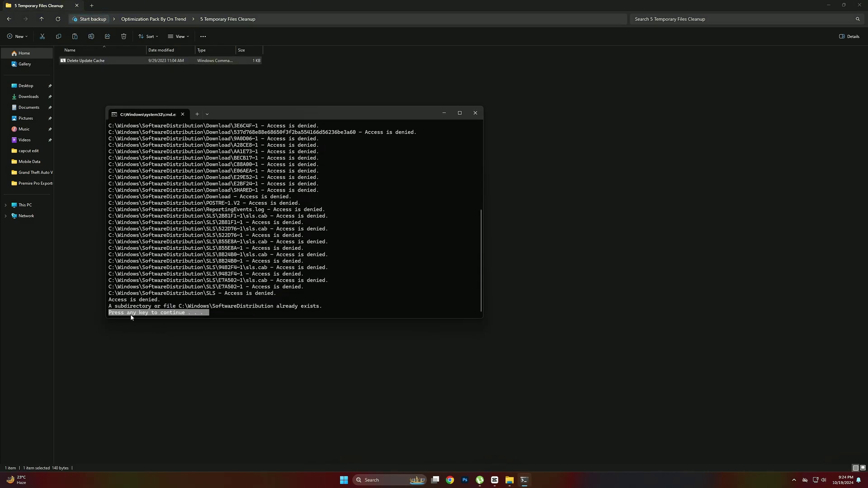
click(476, 113)
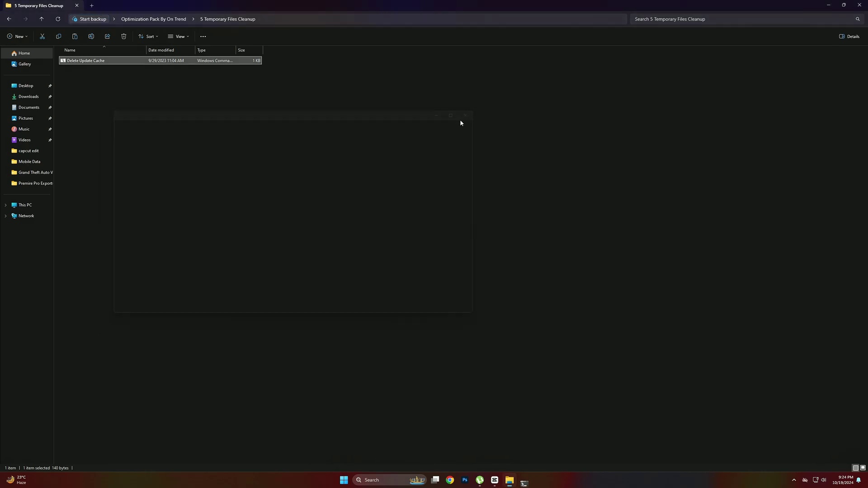
Step: Merge the 16GB Ram registry file from the pack's "6 RAM Optimizations" folder into the registry
click(8, 20)
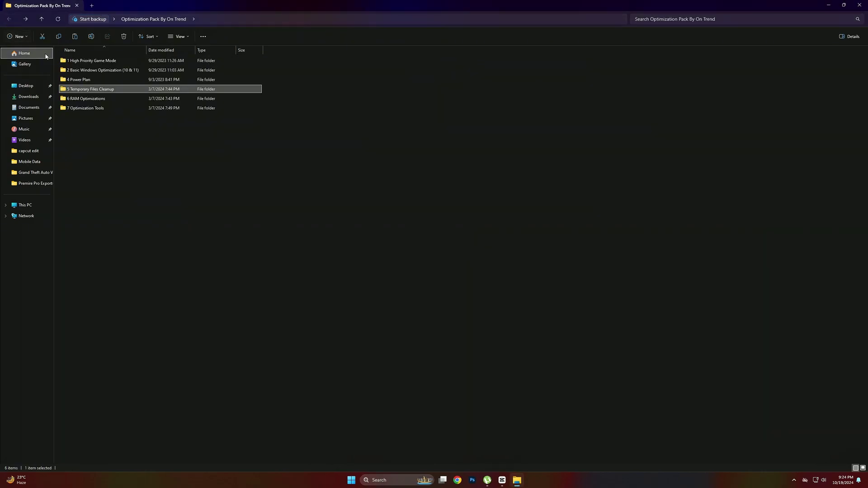
double_click(95, 98)
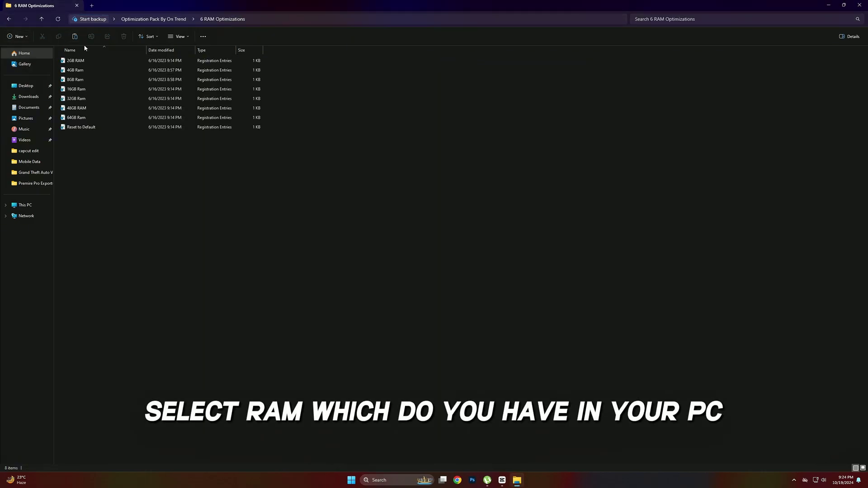
double_click(76, 89)
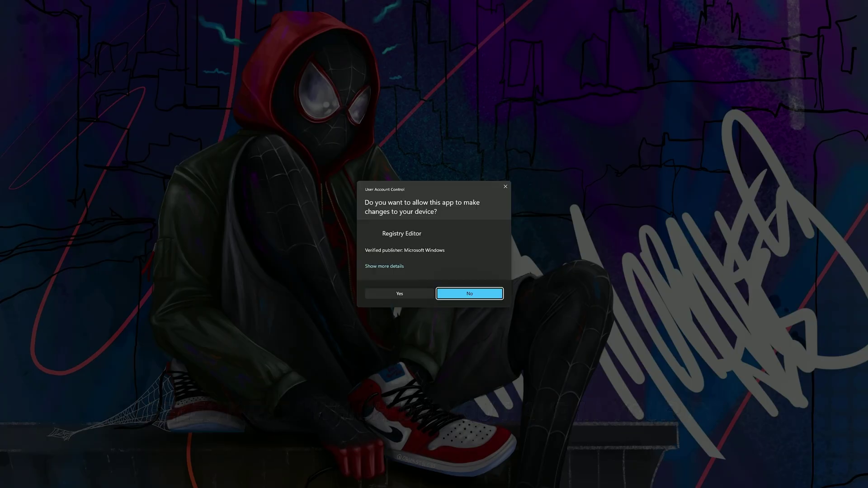
click(399, 293)
click(486, 248)
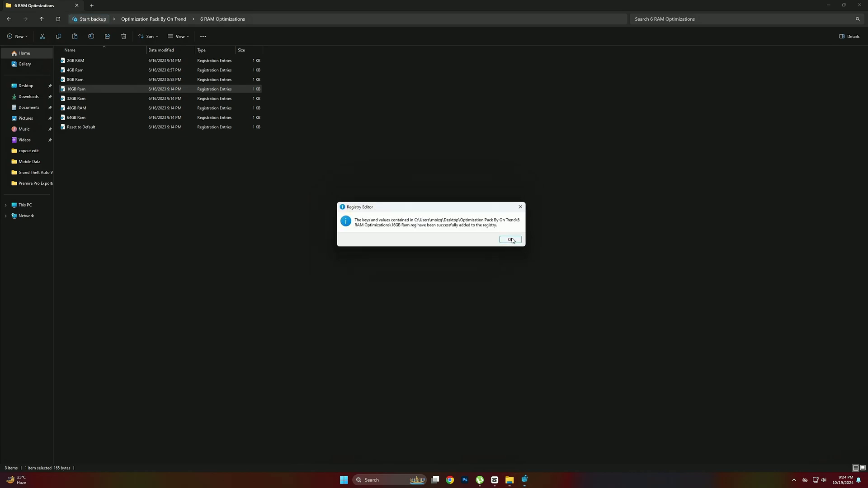
click(511, 239)
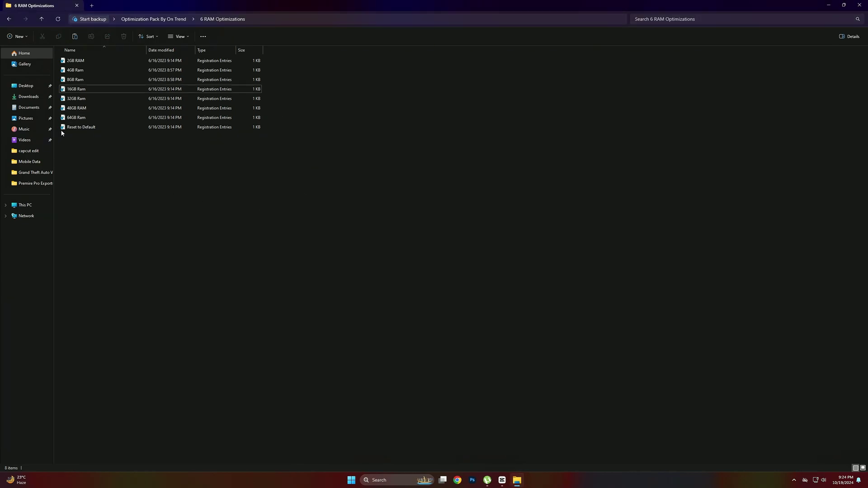
Step: Install Mem Reduct from the pack's "7 Optimization Tools" folder into the default destination folder and launch it
click(8, 19)
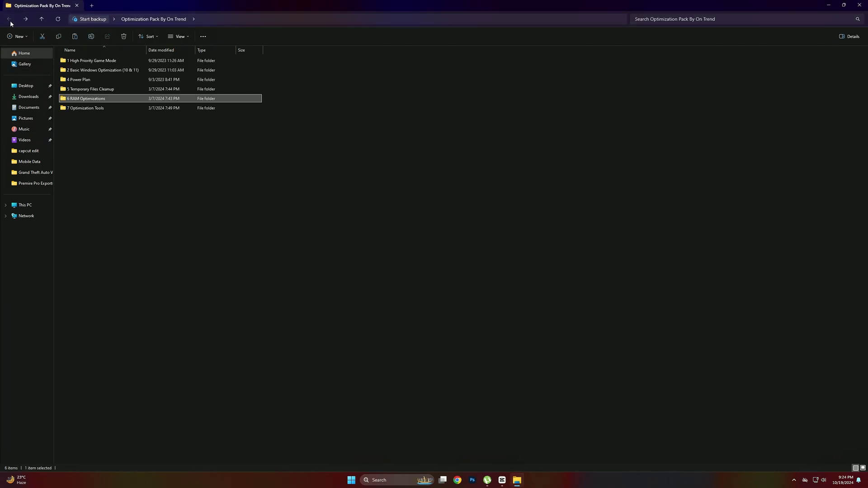
double_click(85, 108)
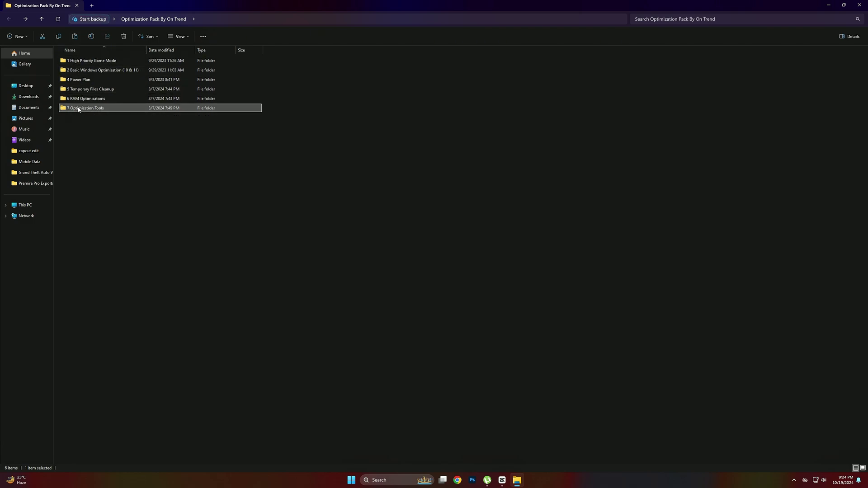
double_click(83, 64)
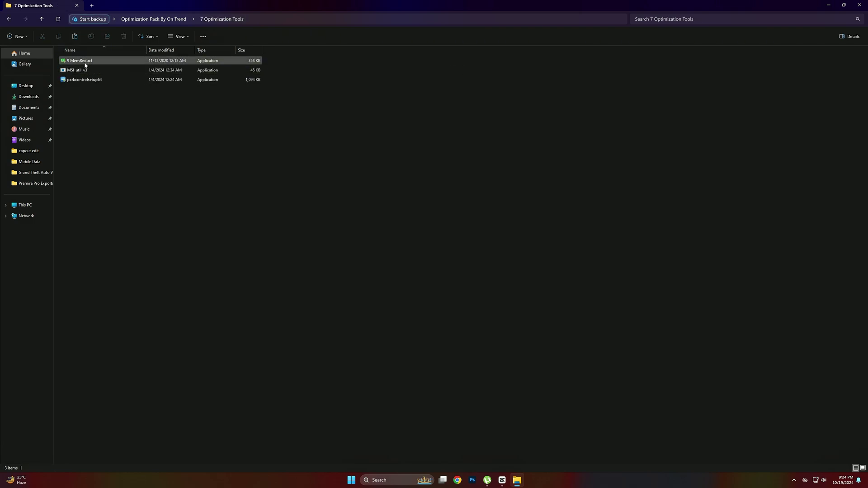
click(470, 297)
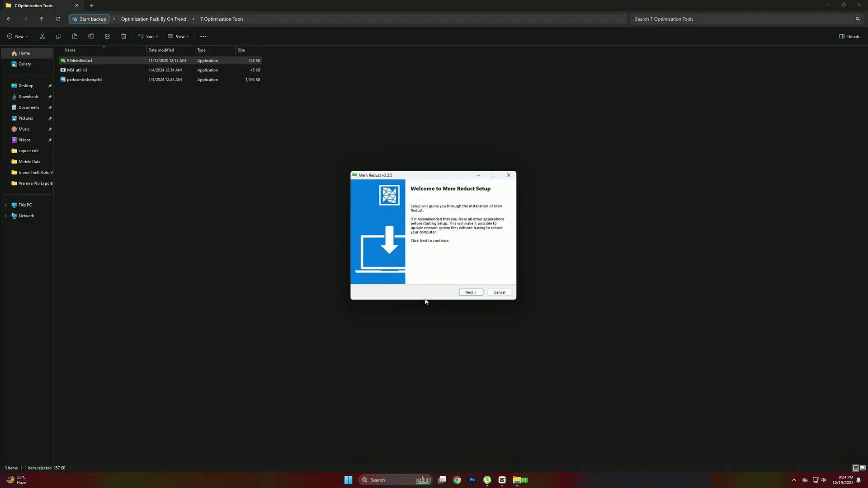
click(471, 294)
click(477, 294)
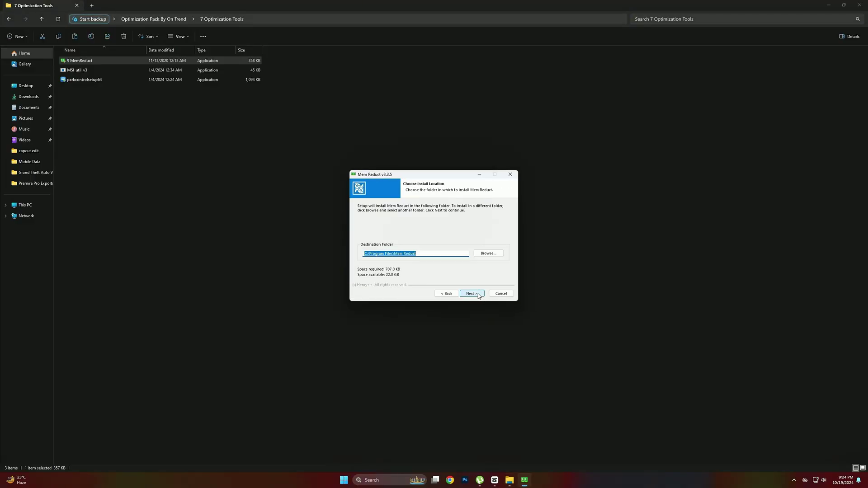
click(478, 295)
click(477, 295)
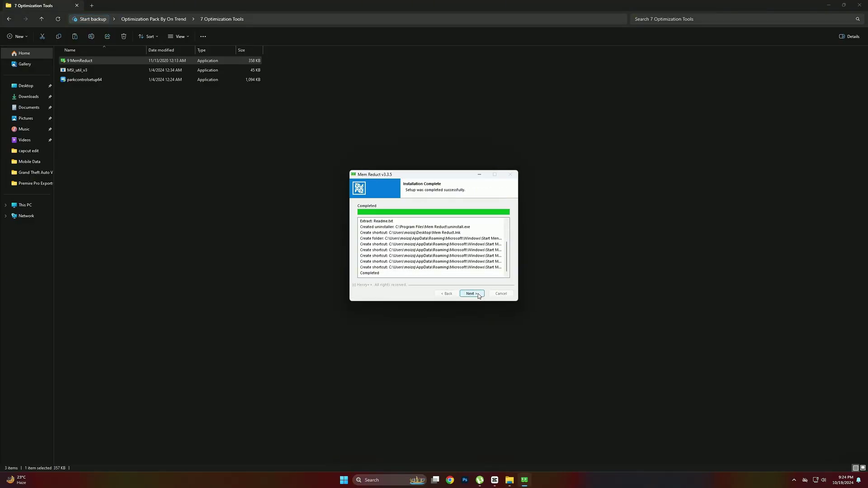
click(478, 295)
click(473, 294)
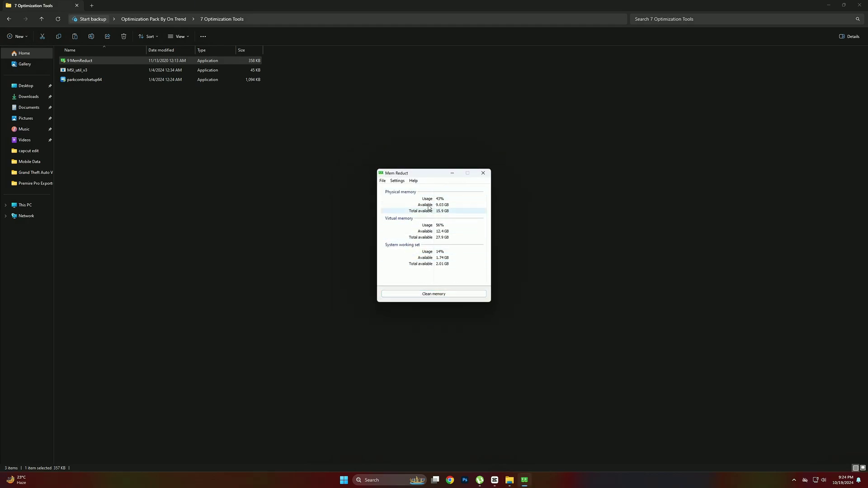
Step: Clean the memory with Mem Reduct, dismiss its notification and close the program
click(441, 294)
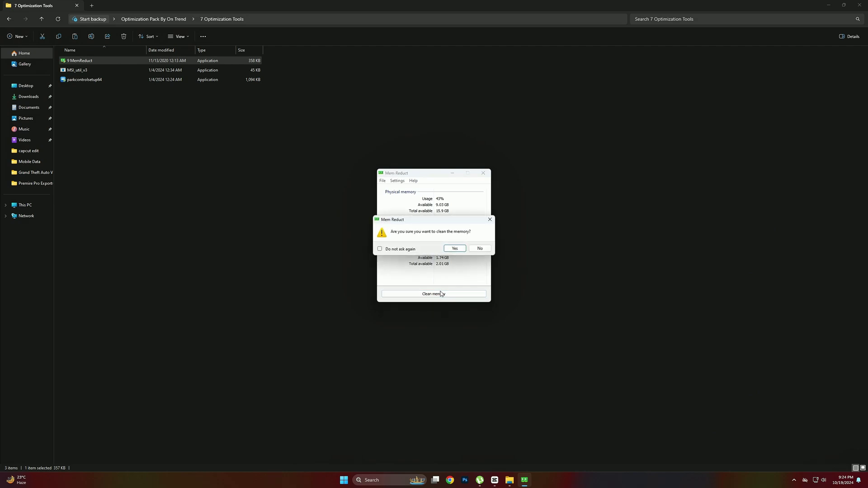
click(456, 249)
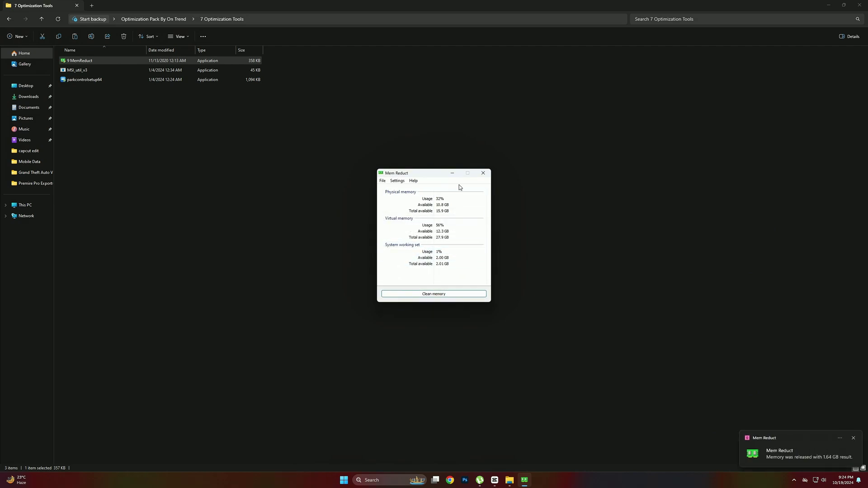
click(856, 439)
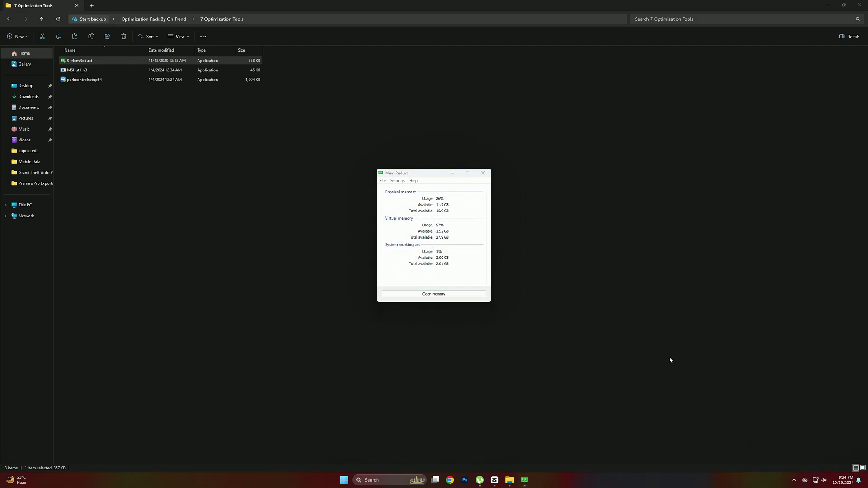
click(483, 173)
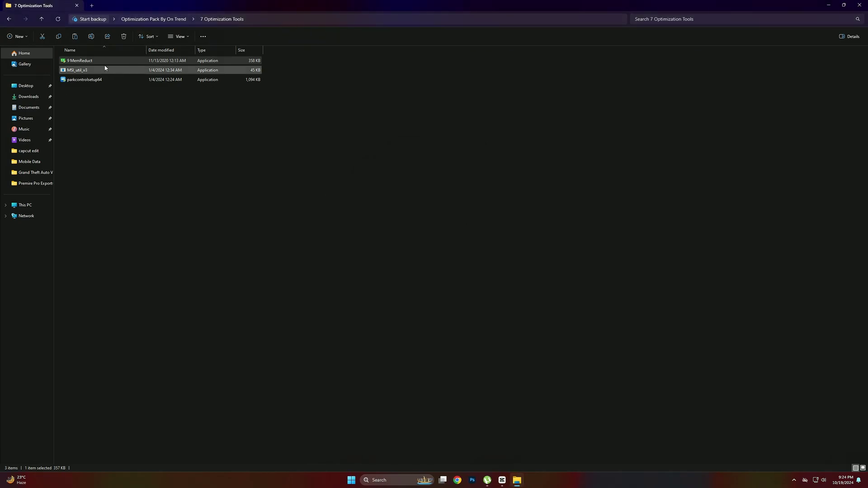
Step: Run MSI_util_v3 as administrator, set the AMD Radeon RX 6600 XT's interrupt priority to High, and close the utility
click(102, 70)
right_click(103, 70)
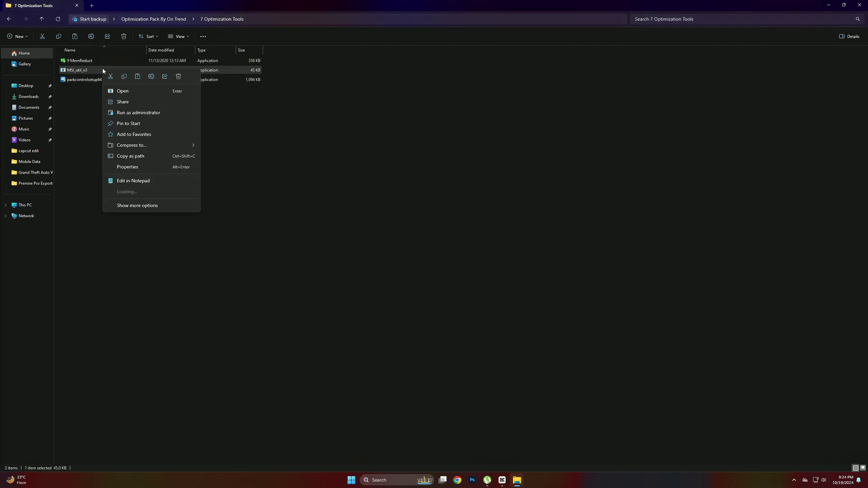
click(123, 114)
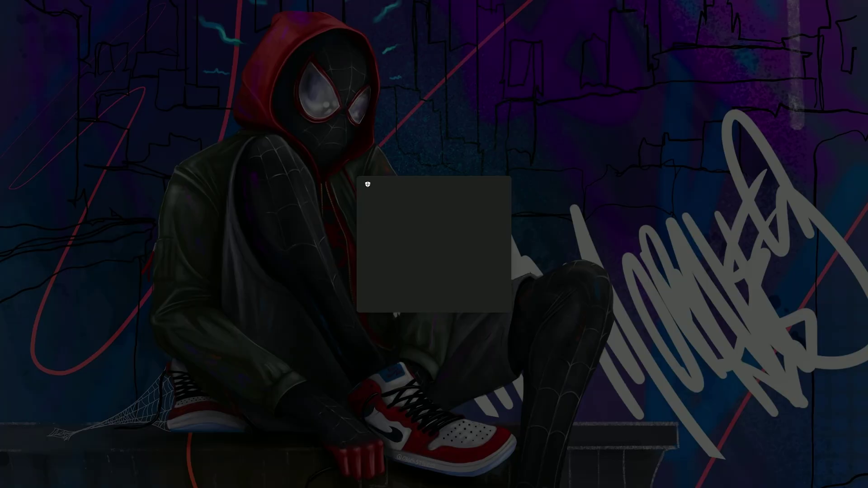
click(396, 297)
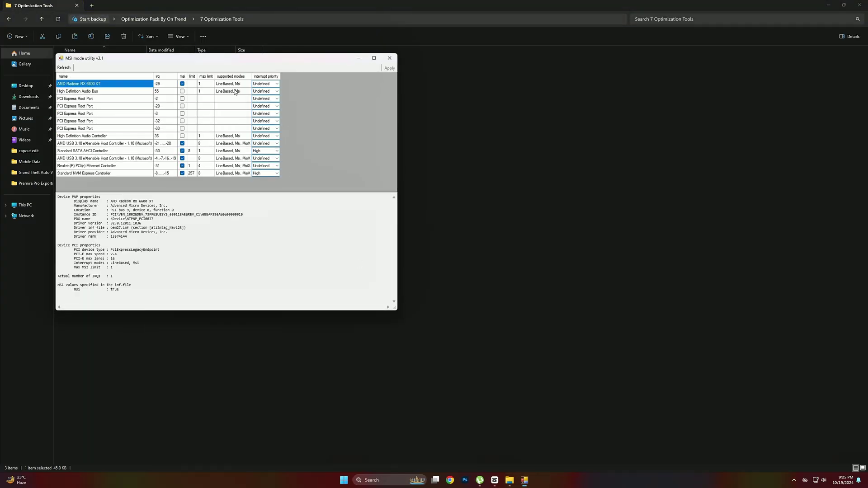
drag(241, 62, 413, 107)
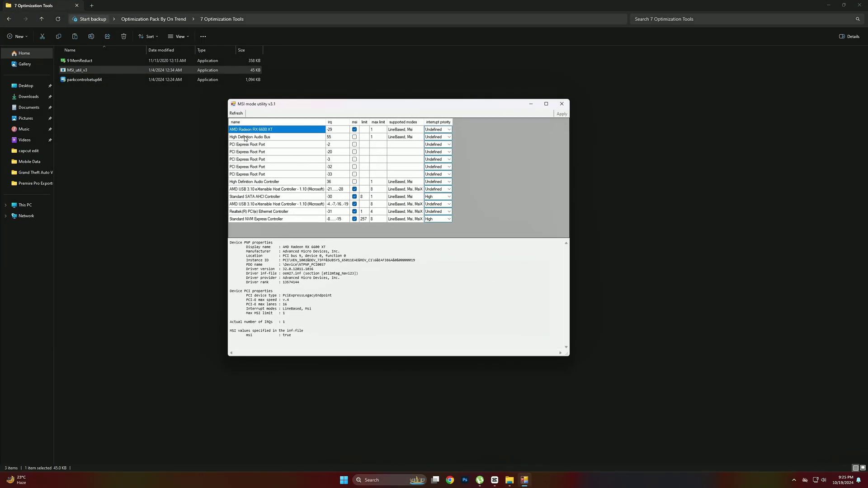
click(439, 131)
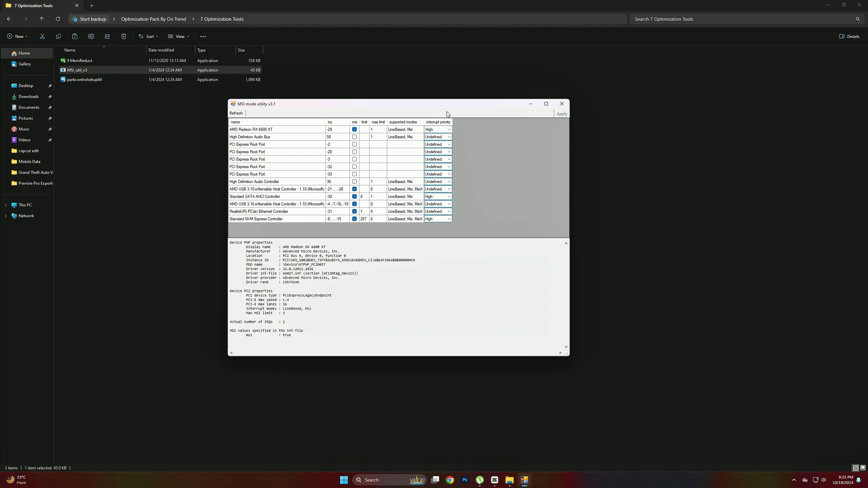
click(561, 105)
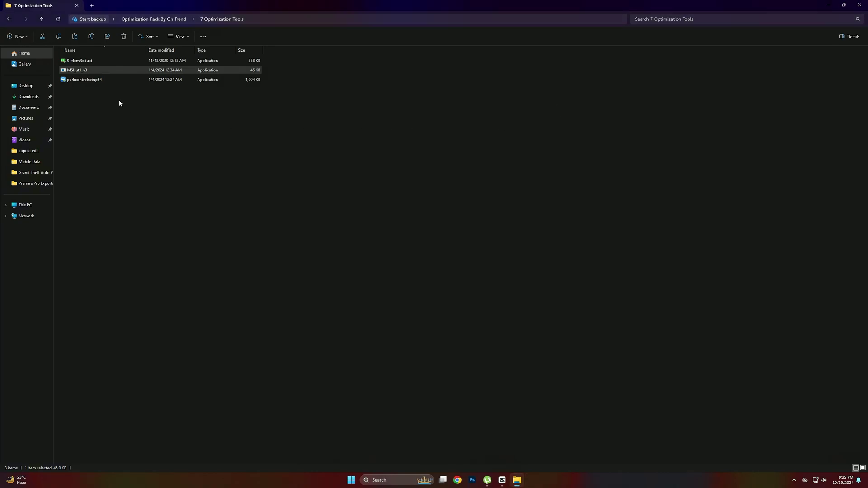
Step: Install ParkControl from parkcontrolsetup64 with the default components and launch it
double_click(105, 81)
click(413, 297)
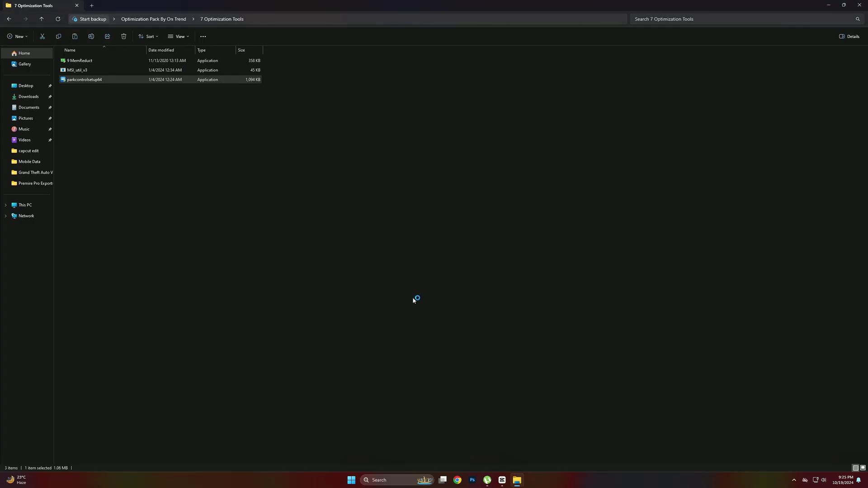
click(436, 256)
click(471, 294)
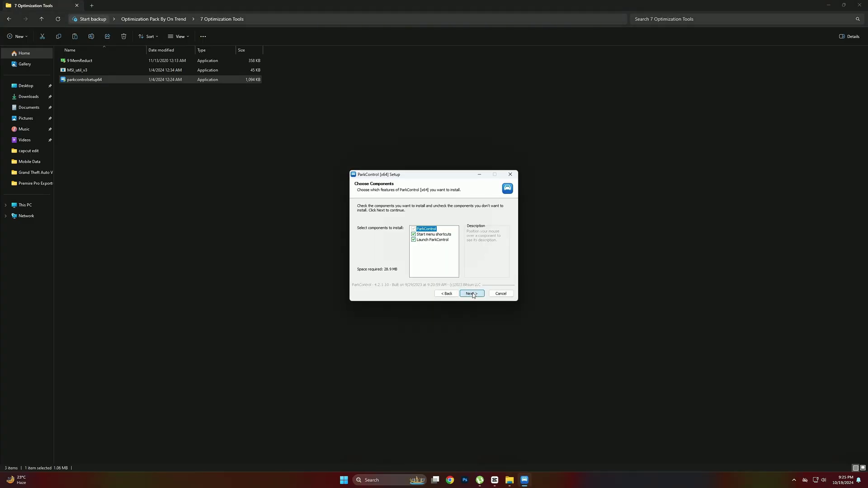
click(472, 294)
click(471, 294)
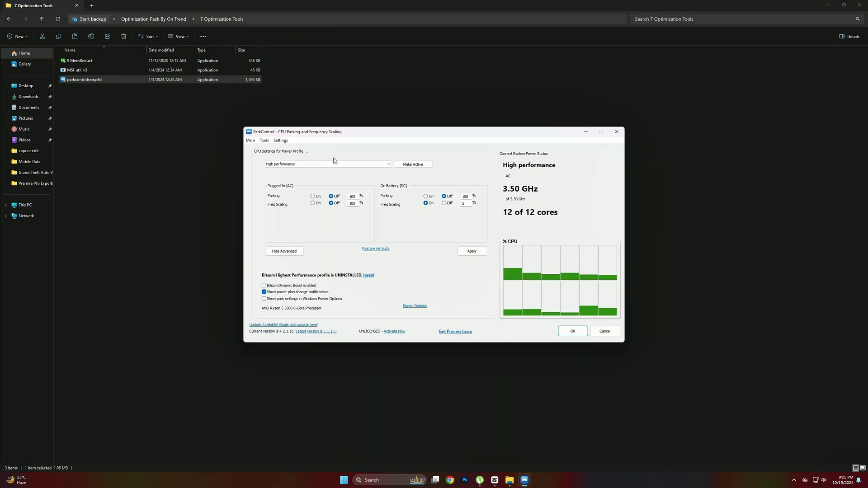
Step: Choose the High performance power profile for the CPU settings in ParkControl
click(332, 164)
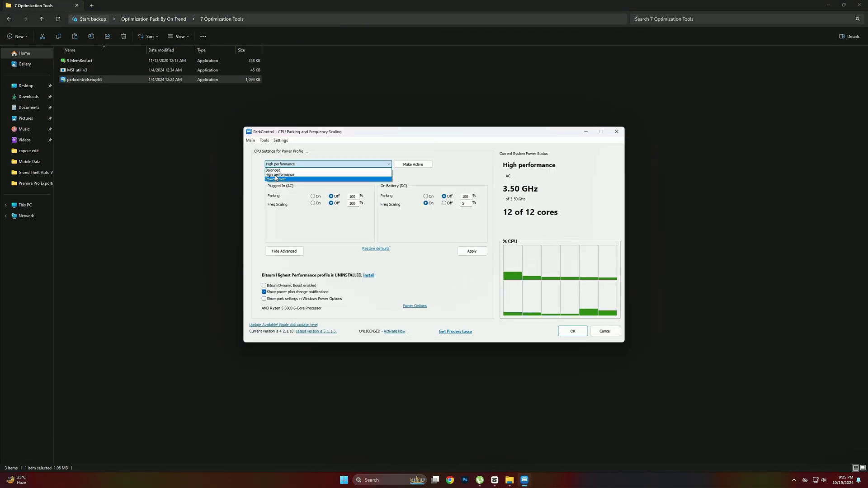
click(293, 174)
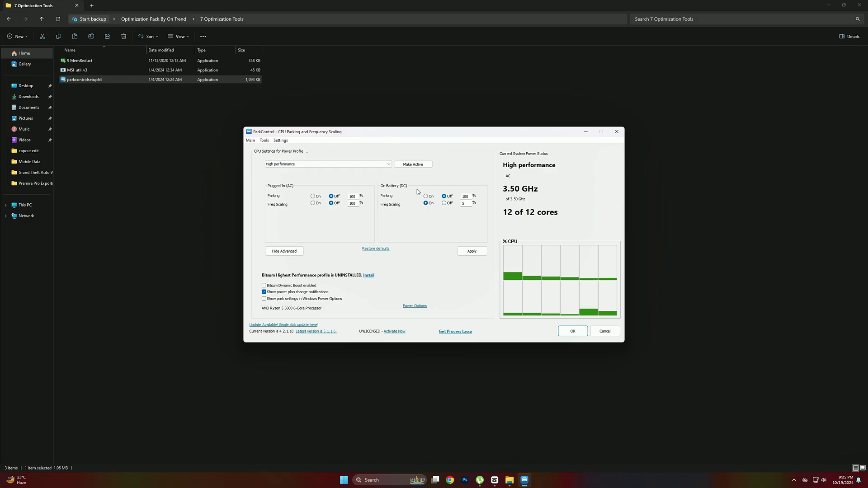